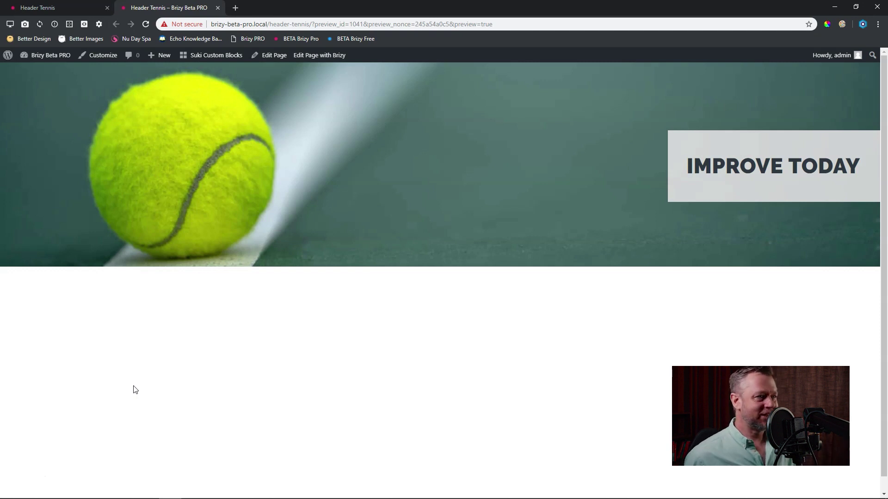
- Leave the live preview and return to the 'Header Tennis' tab in the Brizy editor
left_click(89, 6)
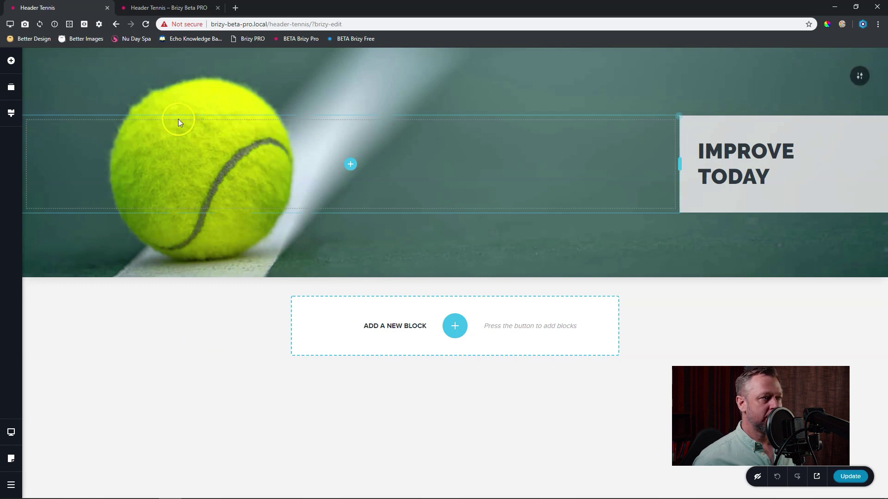
left_click_drag(170, 239, 179, 249)
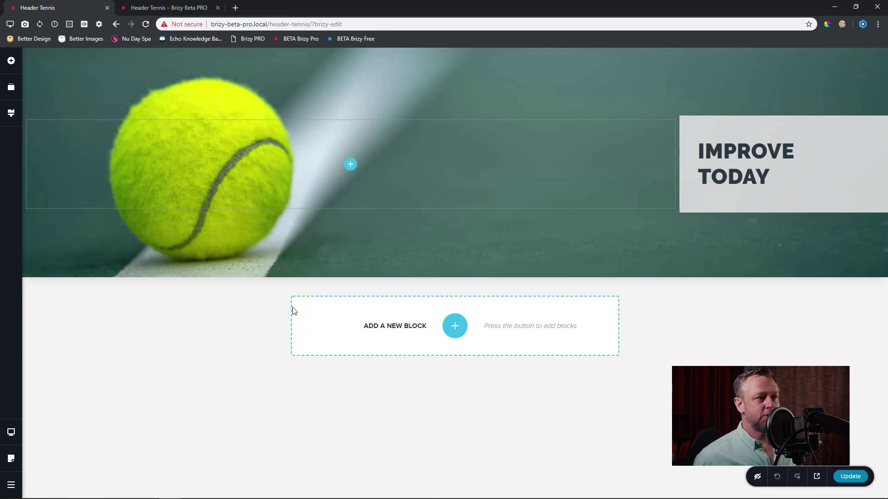
left_click(431, 174)
left_click(791, 171)
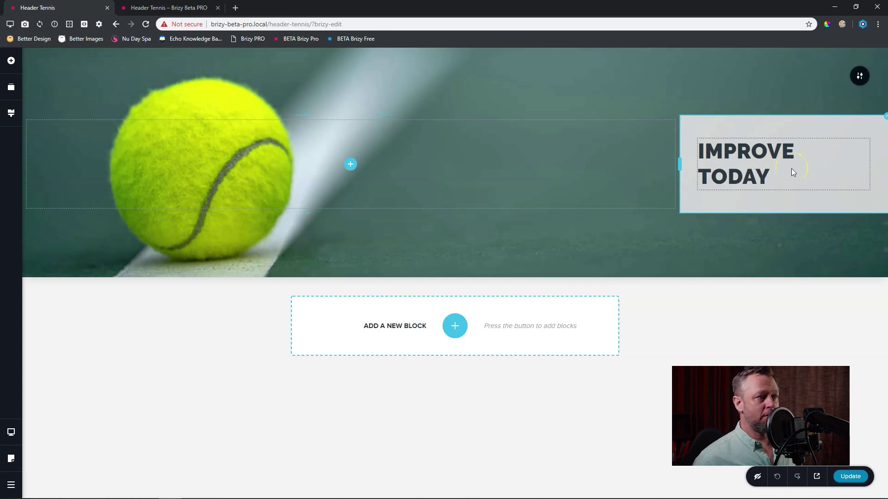
left_click(857, 78)
left_click(811, 76)
left_click(802, 109)
left_click(422, 169)
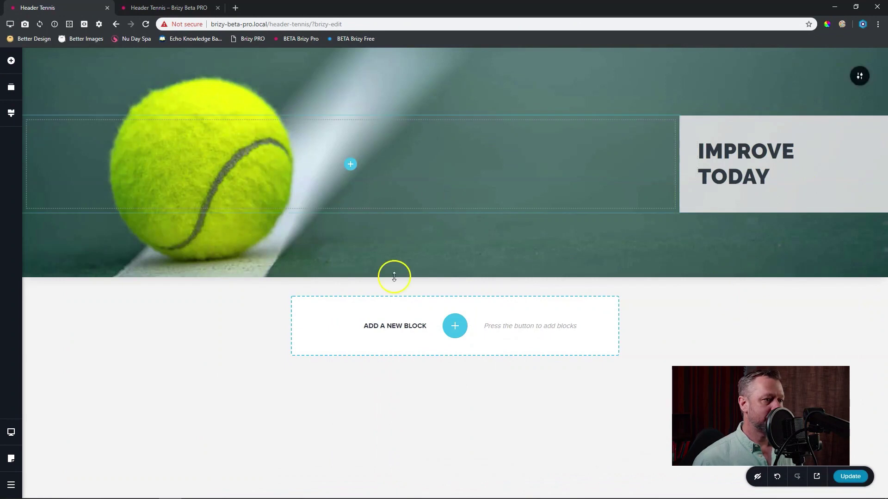
- Add a blank two-column block with the tennis-ball photo as its background, focused on the ball
left_click(455, 326)
left_click(307, 158)
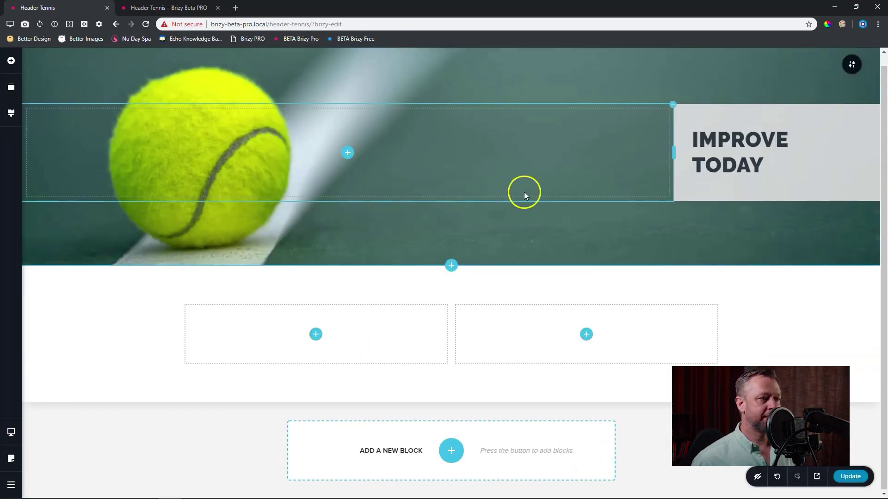
left_click(849, 291)
left_click(753, 294)
left_click(737, 192)
left_click(752, 230)
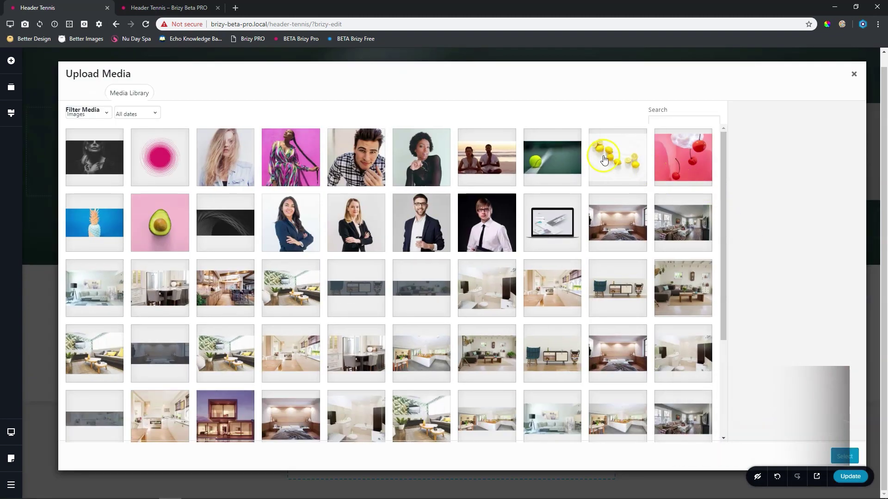
left_click(560, 172)
left_click(838, 462)
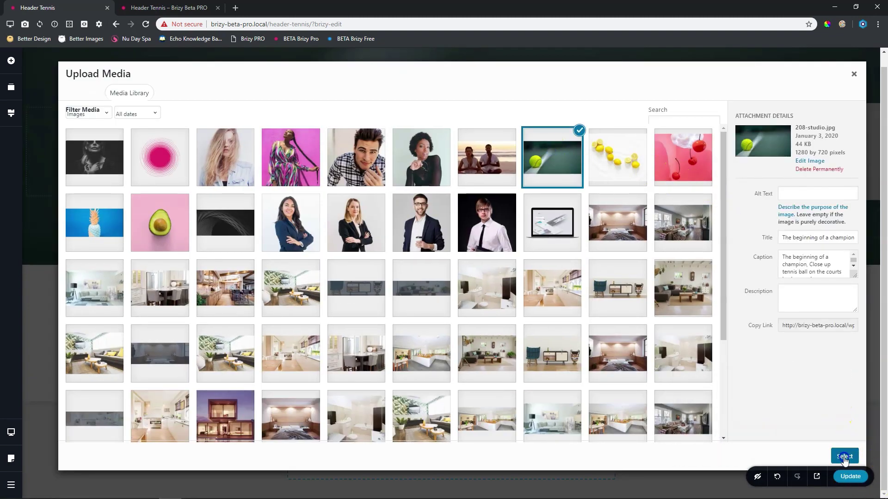
left_click_drag(762, 235, 742, 238)
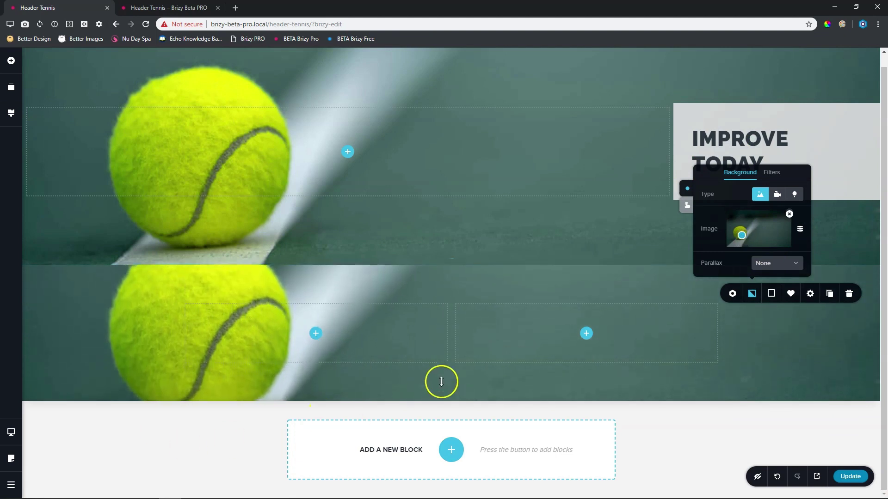
- Make the new section full width and resize its columns to about 75/25
left_click(809, 294)
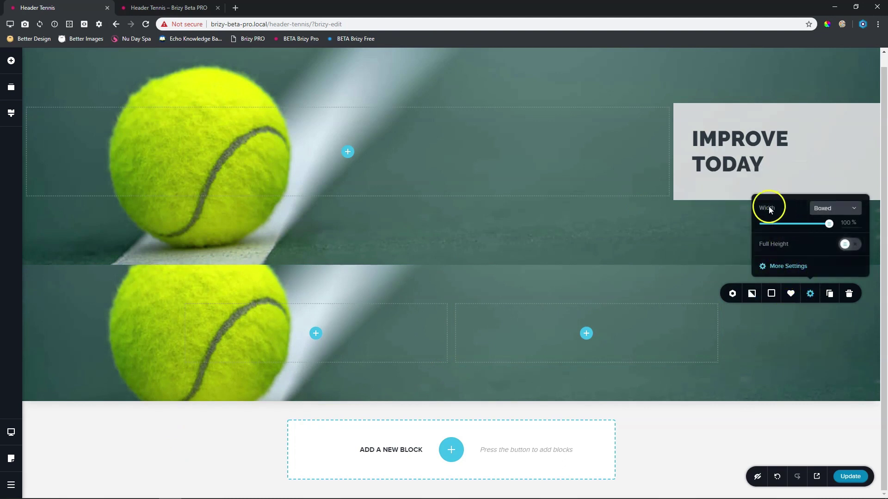
left_click(827, 209)
left_click(820, 237)
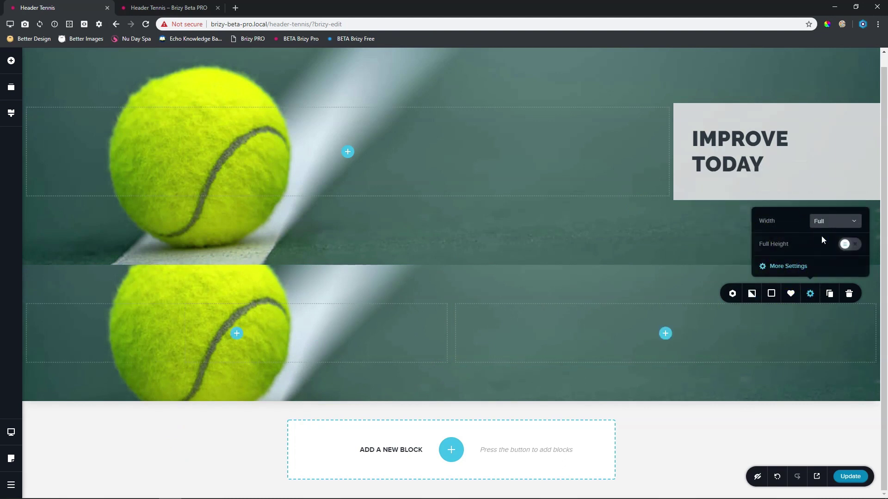
left_click_drag(672, 153, 671, 153)
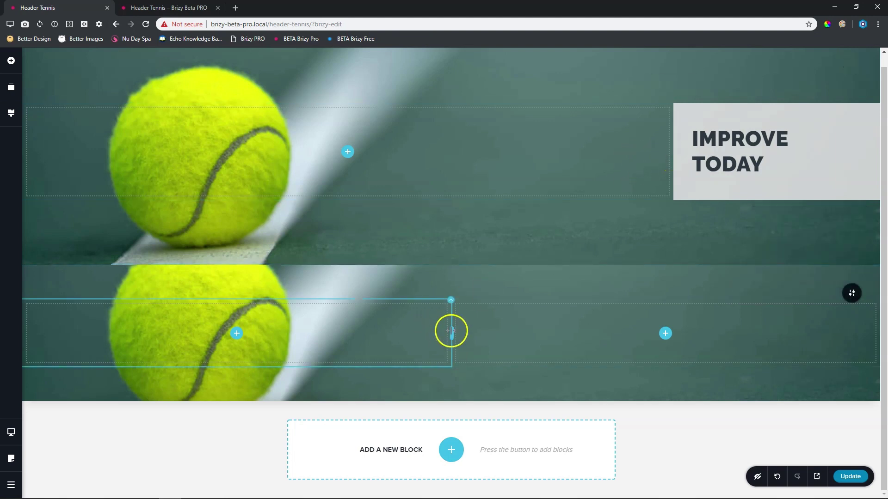
left_click_drag(451, 331, 666, 334)
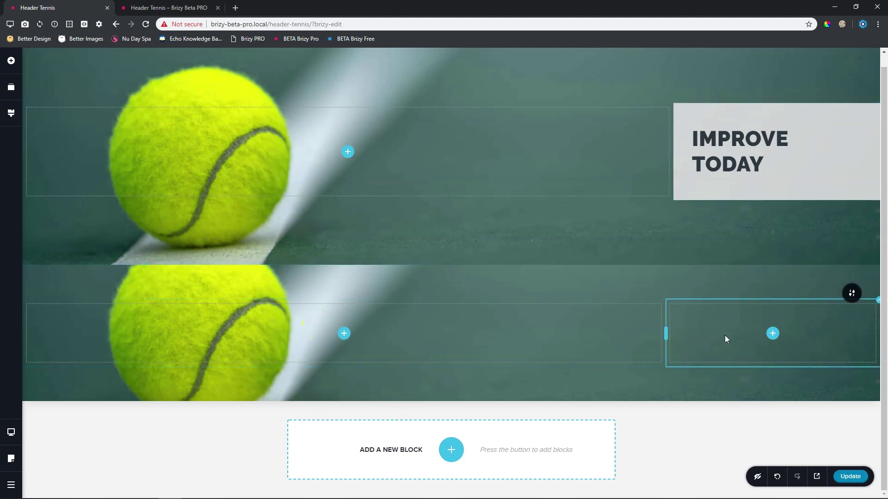
- Fill the narrow right column with white #FFFFFF at about 61% opacity
left_click(877, 304)
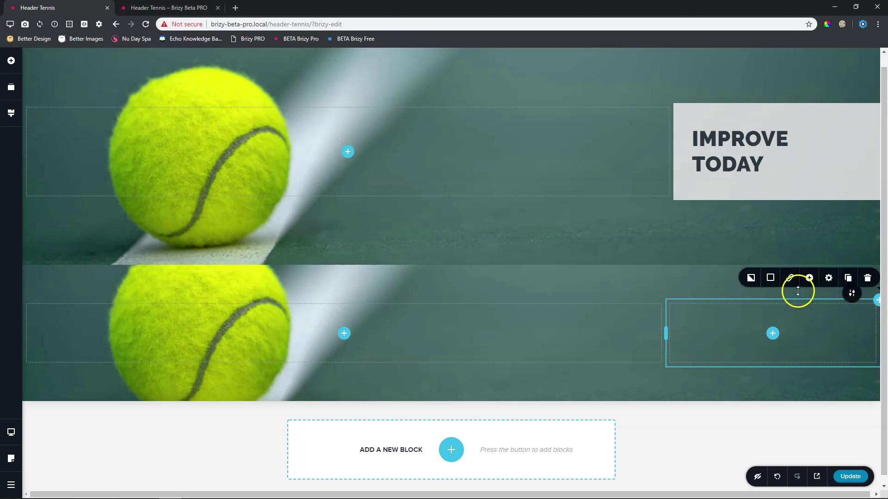
left_click(771, 281)
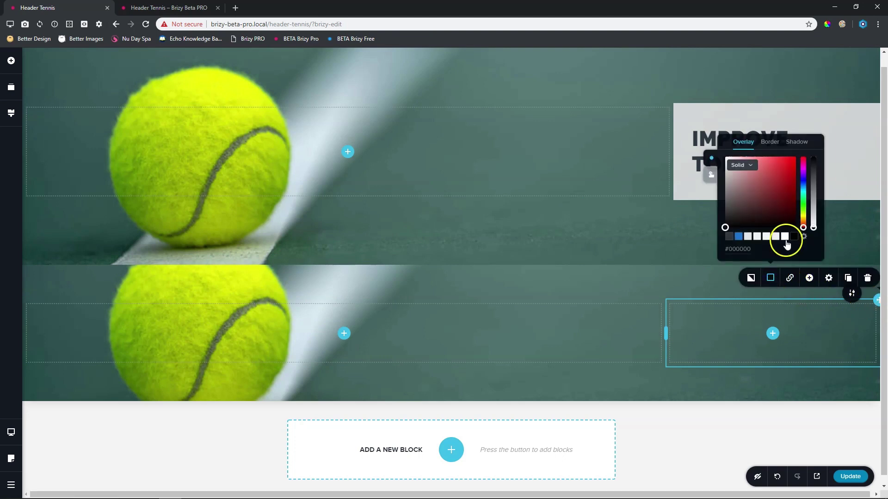
left_click(785, 237)
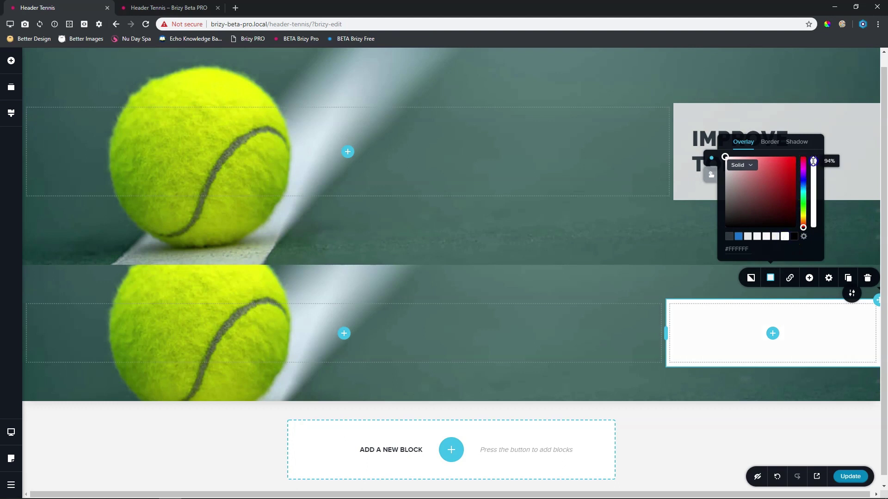
left_click_drag(813, 157, 815, 186)
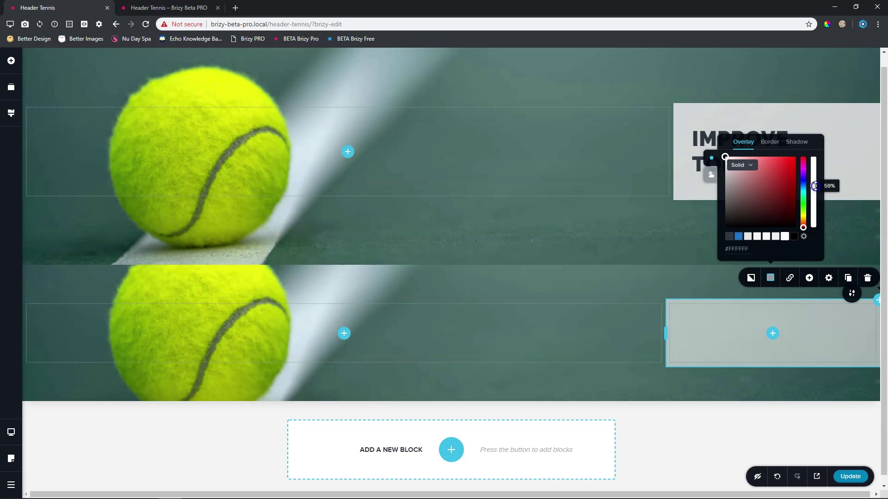
left_click_drag(815, 186, 815, 185)
- Drop a Text element into the right column and replace its placeholder with 'IMPROVE TODAY'
left_click(753, 331)
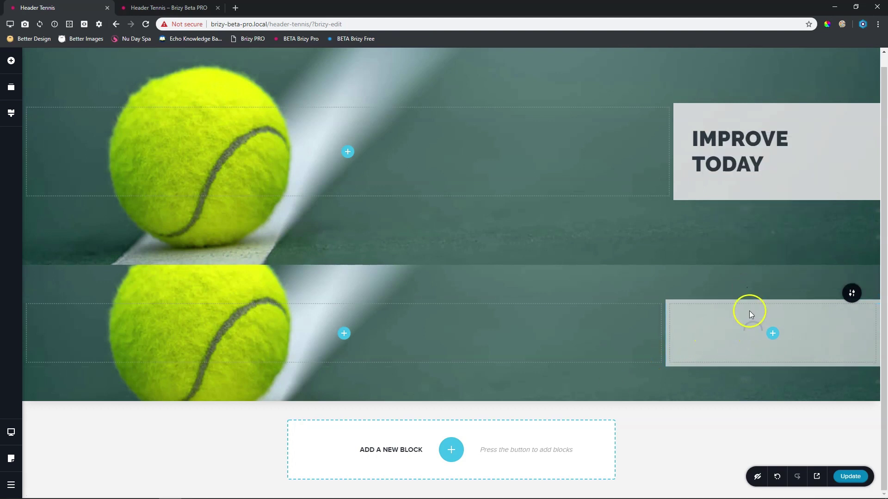
left_click(12, 60)
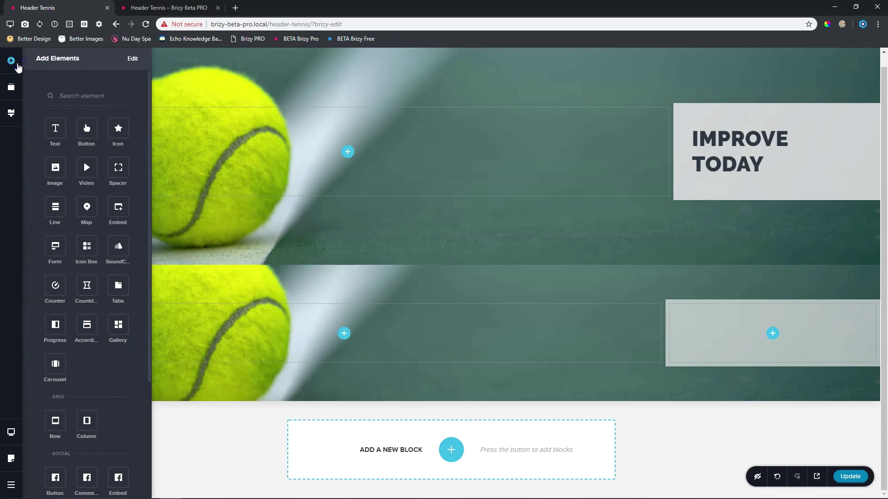
left_click_drag(53, 129, 774, 346)
triple_click(736, 326)
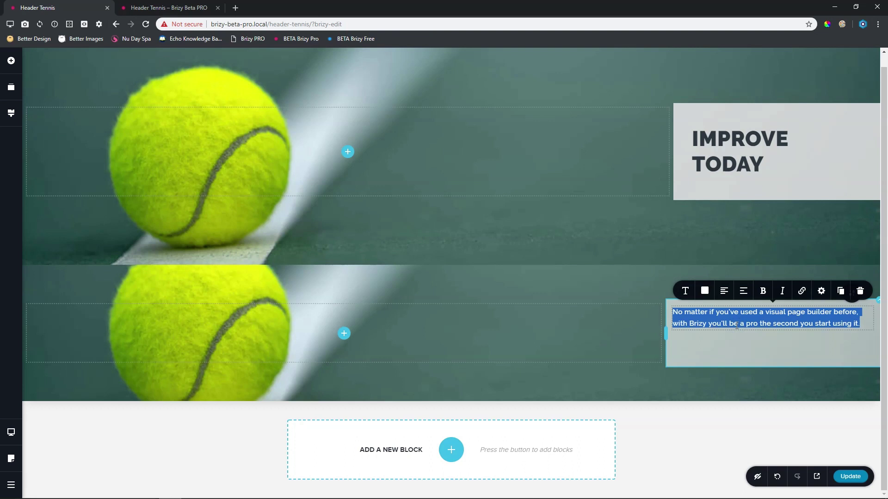
type("IMPROVE TODAY")
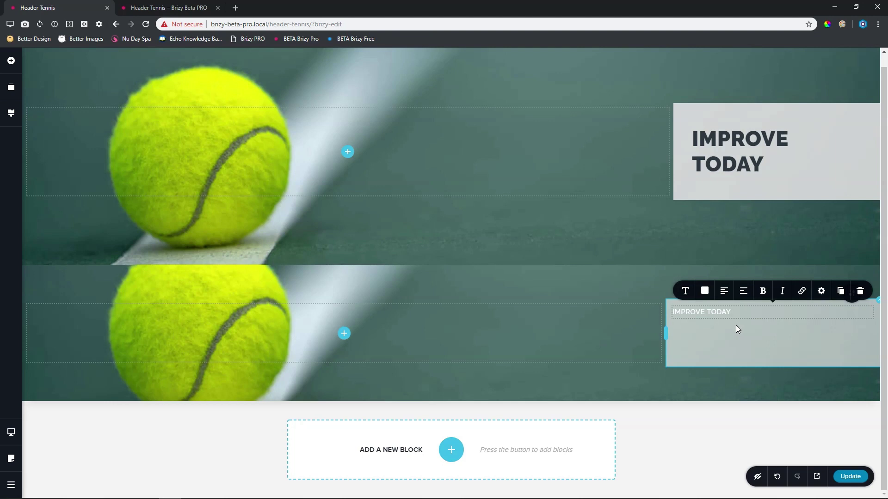
- Check the original heading's typography, then give the new text Raleway at size 46
left_click(743, 170)
left_click(688, 111)
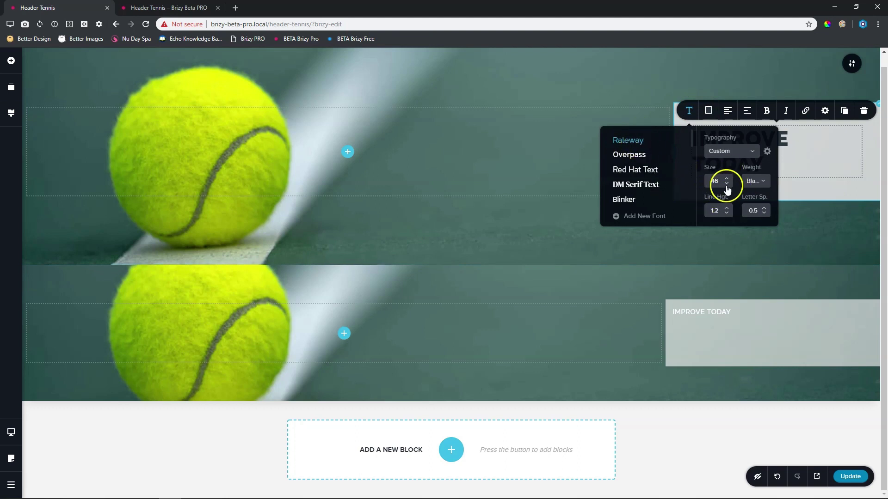
left_click(716, 318)
left_click(685, 291)
left_click(636, 190)
left_click(708, 228)
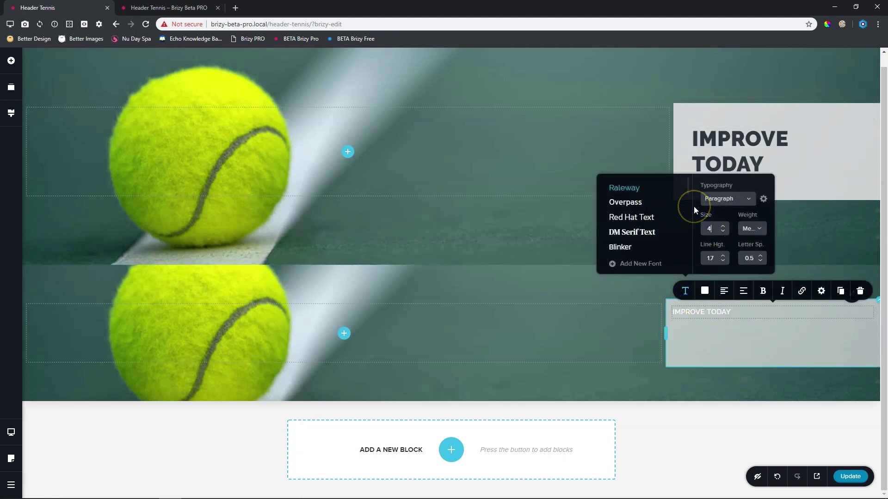
key("Return")
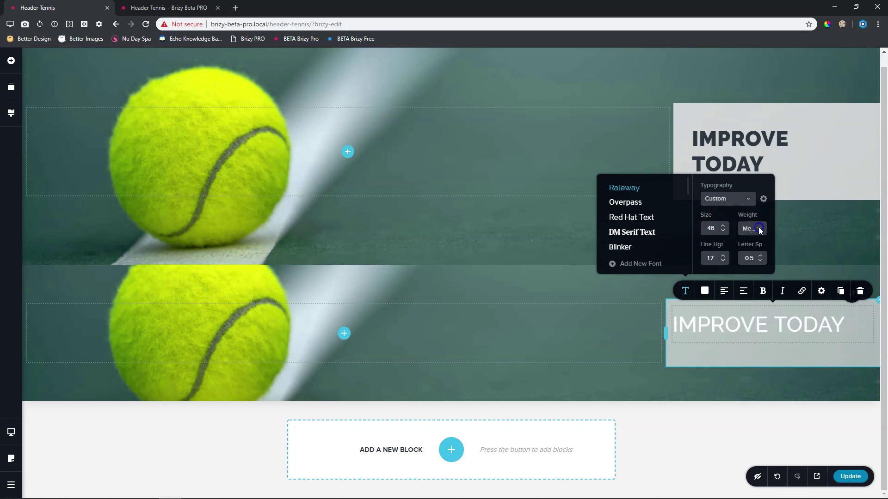
- Set the new text to Black weight, line height 1.0 and dark grey #2E3740
left_click(753, 229)
scroll(760, 282, "down", 2)
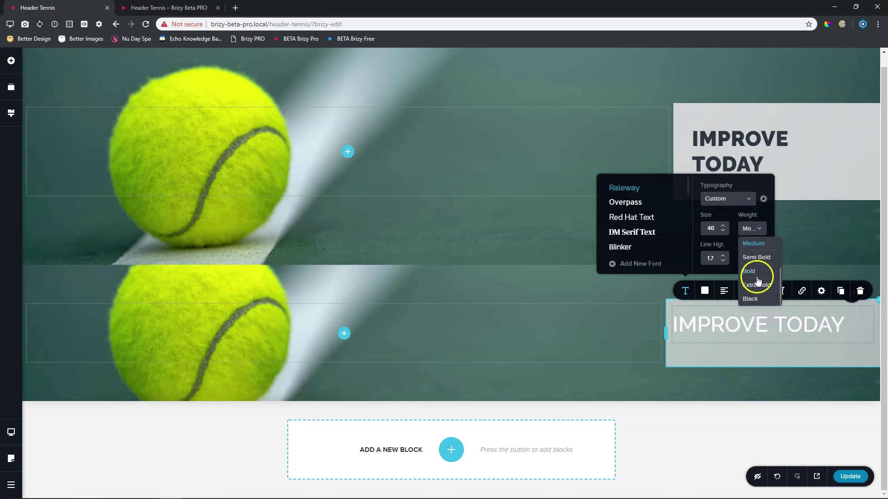
left_click(760, 302)
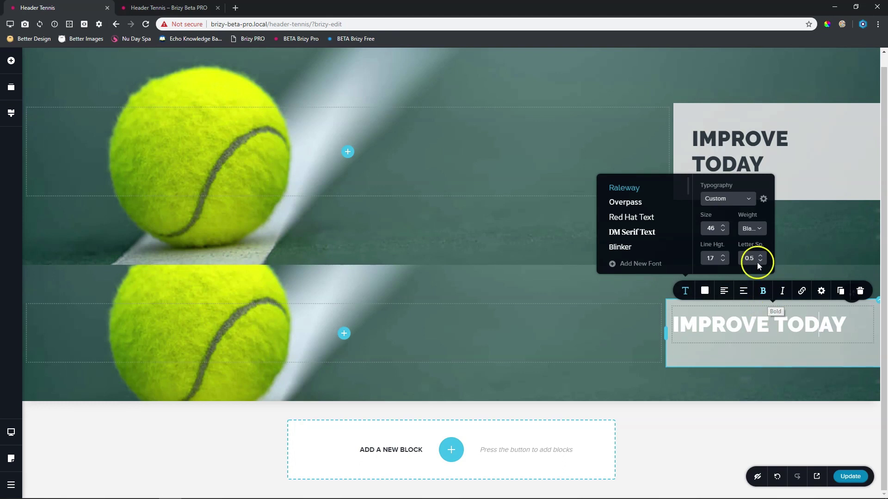
left_click(724, 262)
double_click(724, 262)
double_click(723, 262)
double_click(723, 261)
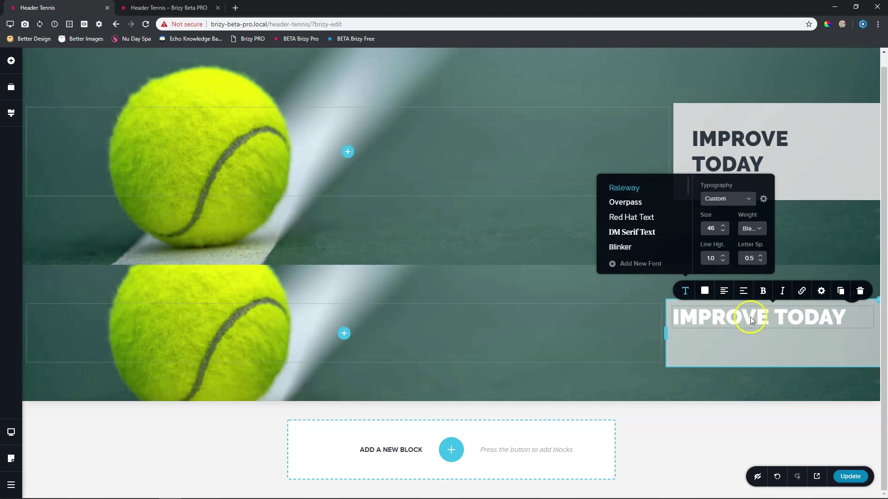
left_click(705, 292)
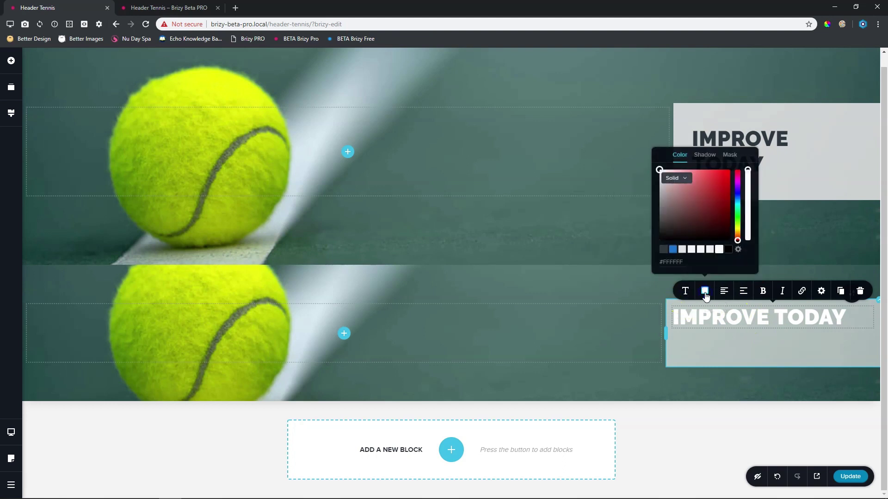
left_click(663, 250)
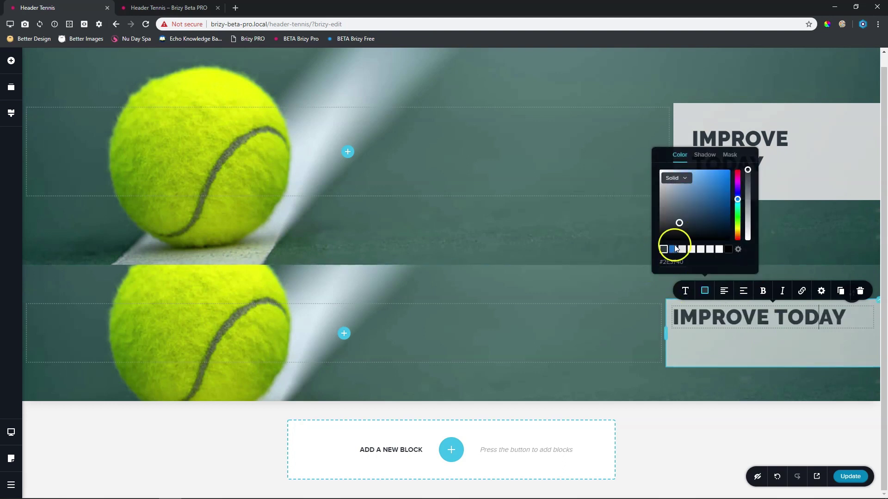
left_click(726, 346)
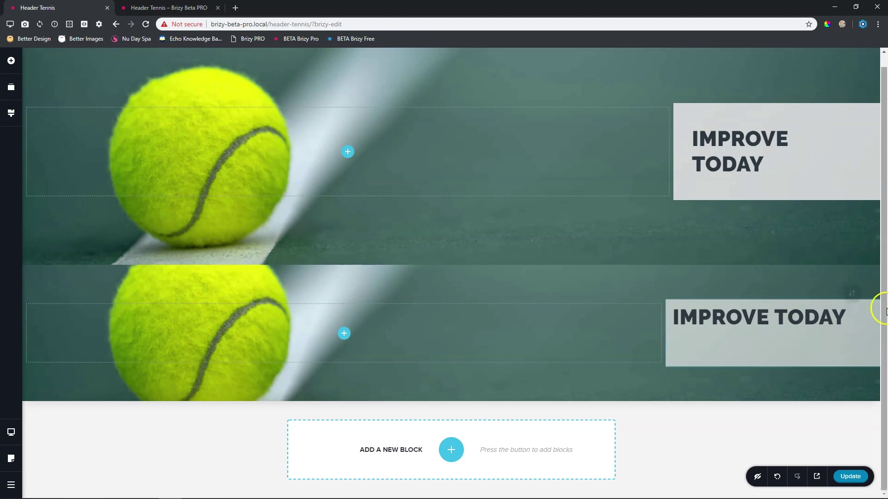
- Give the lower IMPROVE TODAY column a uniform 45 px padding on all sides
left_click(851, 293)
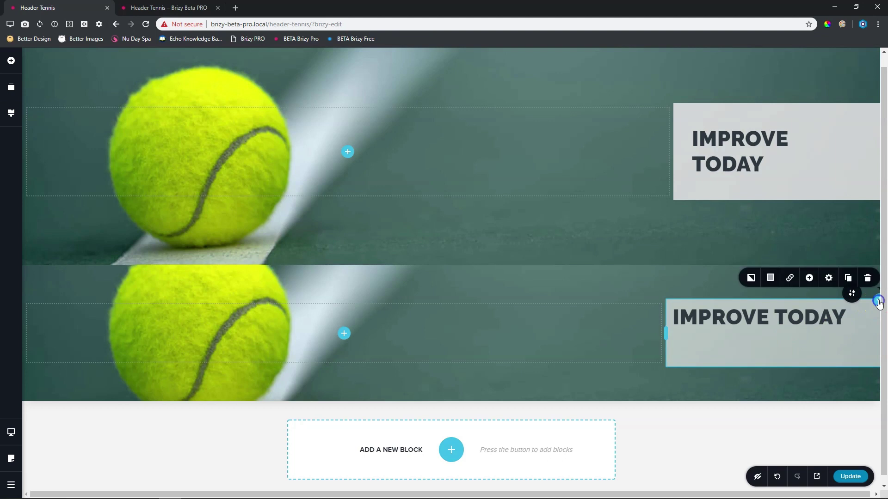
left_click(828, 282)
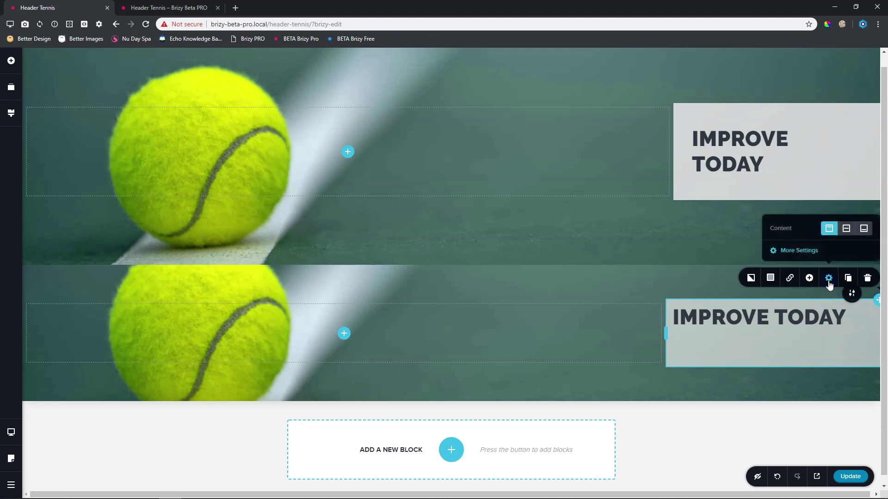
left_click(814, 252)
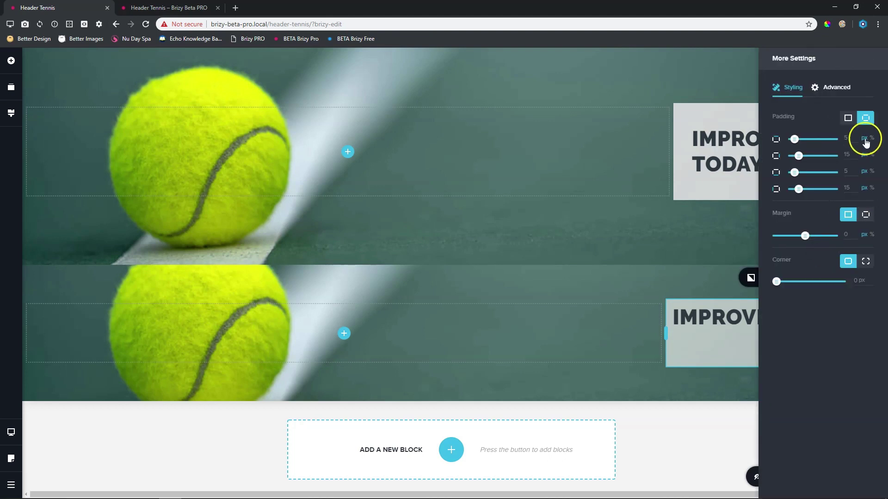
left_click(847, 120)
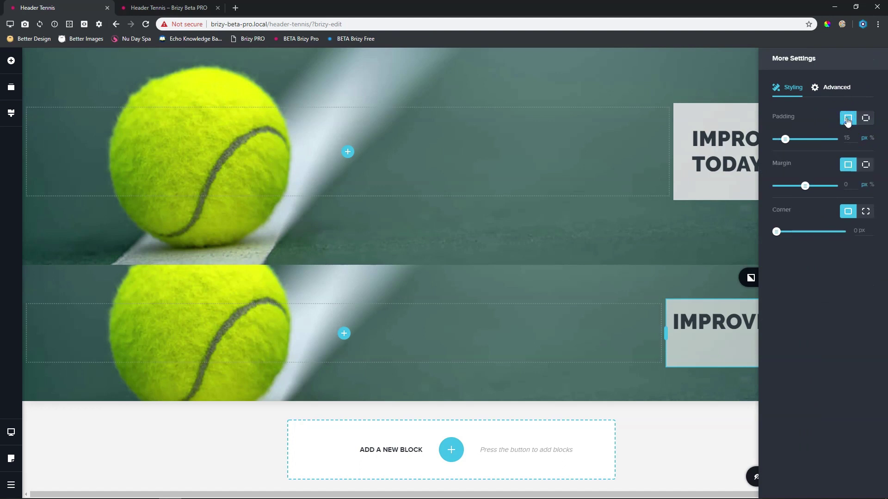
left_click_drag(784, 139, 800, 138)
double_click(846, 138)
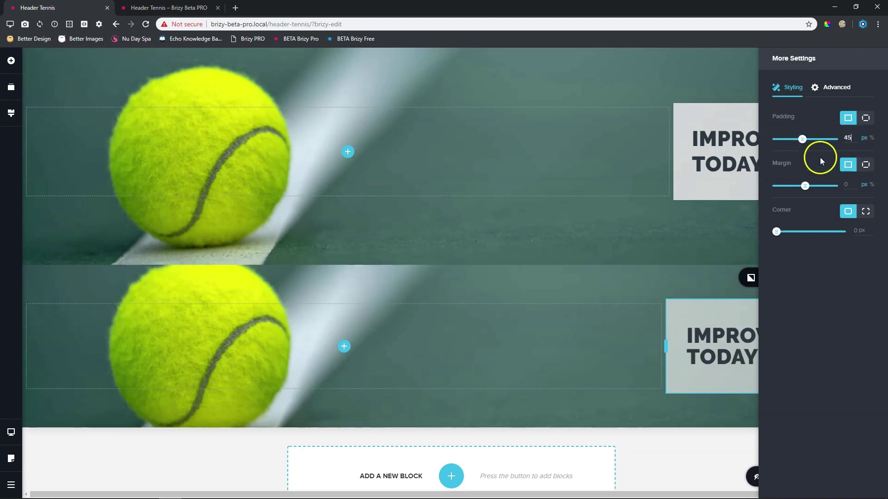
left_click(718, 327)
left_click(756, 370)
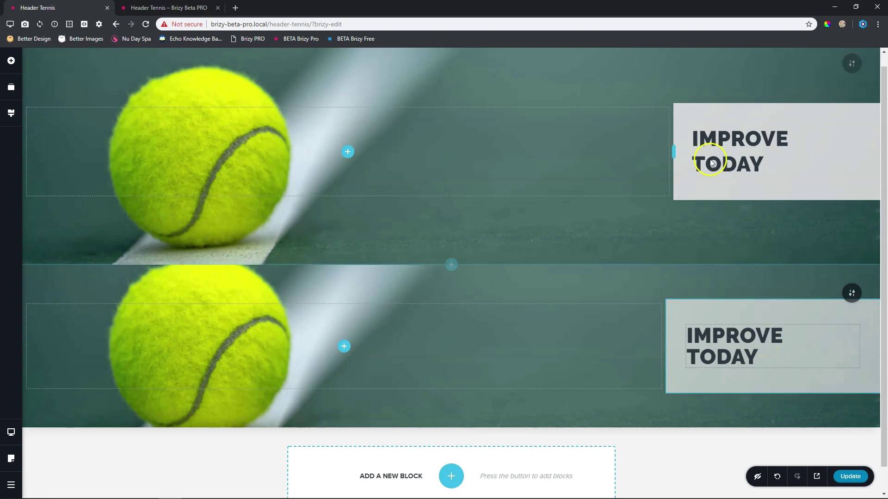
- Raise the lower box's white overlay opacity to 71%
left_click(878, 306)
left_click(771, 278)
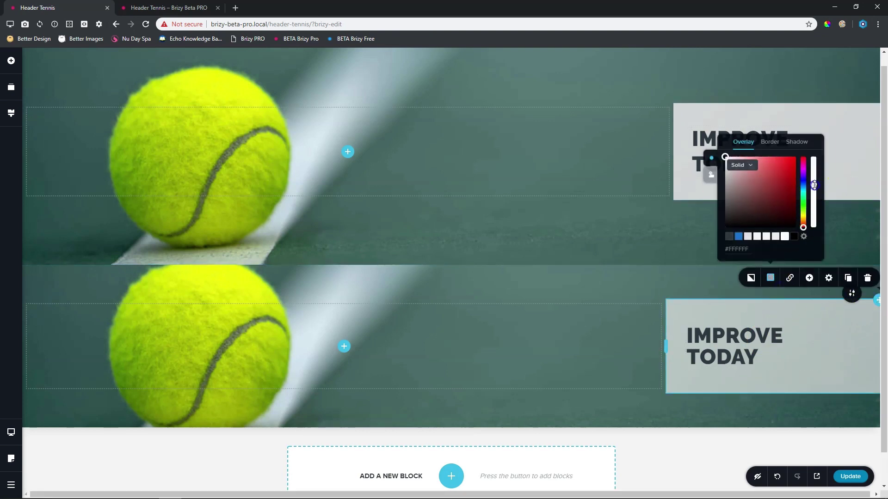
left_click_drag(814, 184, 815, 177)
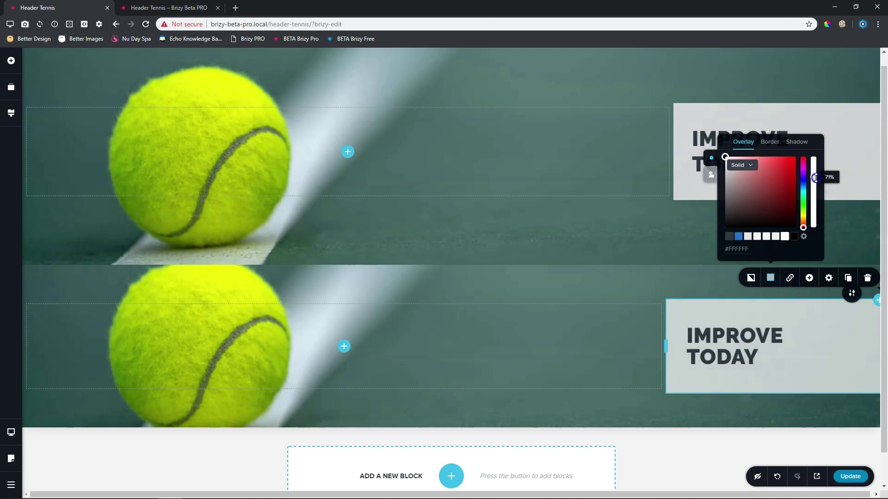
left_click(809, 346)
- Increase the IMPROVE TODAY text's line height to 1.2
left_click(743, 345)
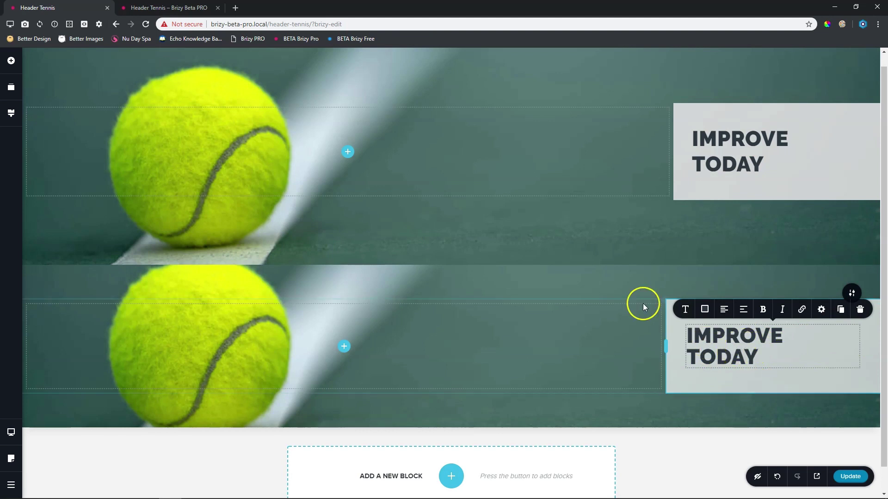
left_click(685, 309)
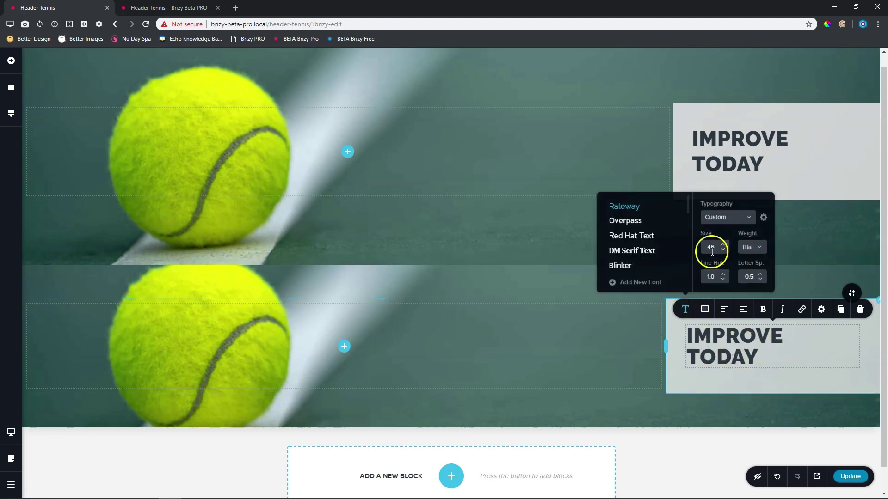
left_click(723, 274)
left_click(723, 274)
left_click(831, 348)
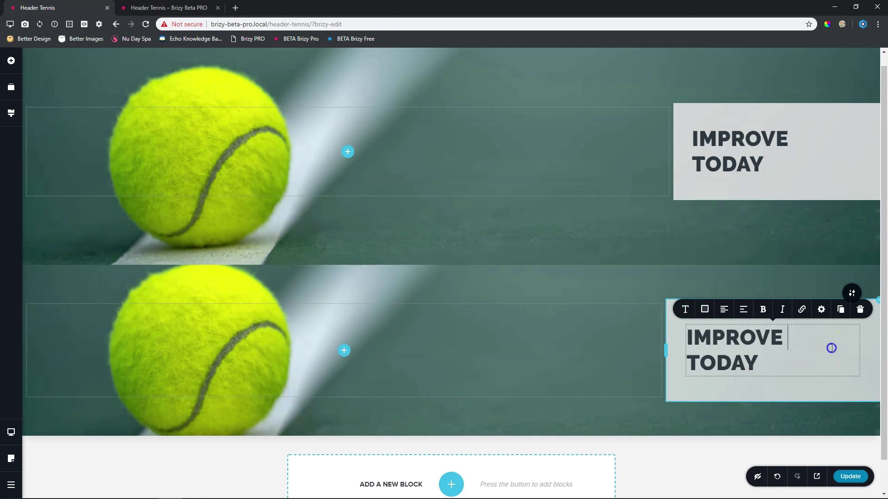
- Enlarge the lower tennis section's top and bottom padding so it stands taller
scroll(790, 354, "down", 1)
scroll(789, 354, "down", 1)
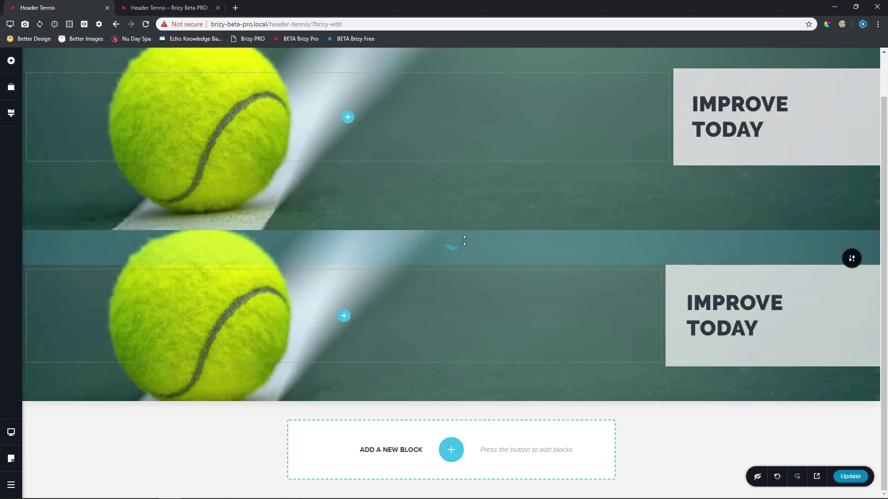
left_click_drag(464, 241, 460, 274)
left_click_drag(456, 416, 455, 451)
scroll(455, 439, "up", 1)
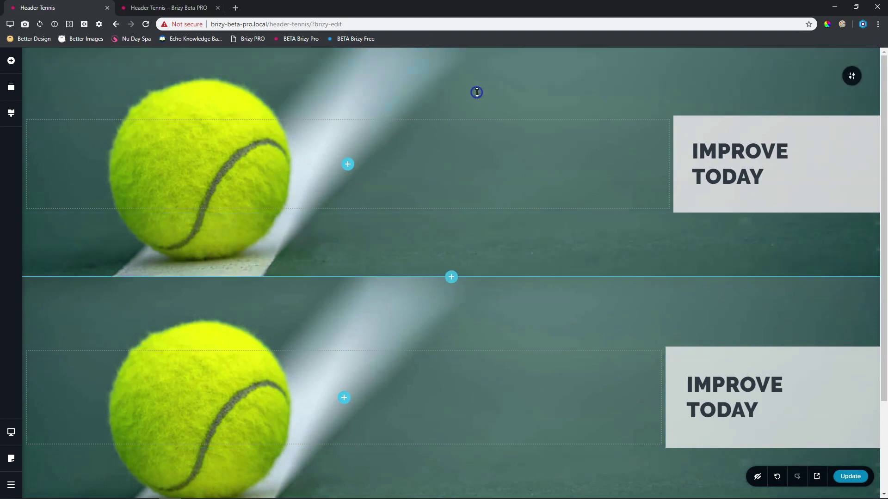
scroll(535, 335, "down", 3)
scroll(535, 334, "up", 3)
scroll(537, 334, "down", 3)
scroll(536, 334, "up", 2)
scroll(527, 295, "down", 2)
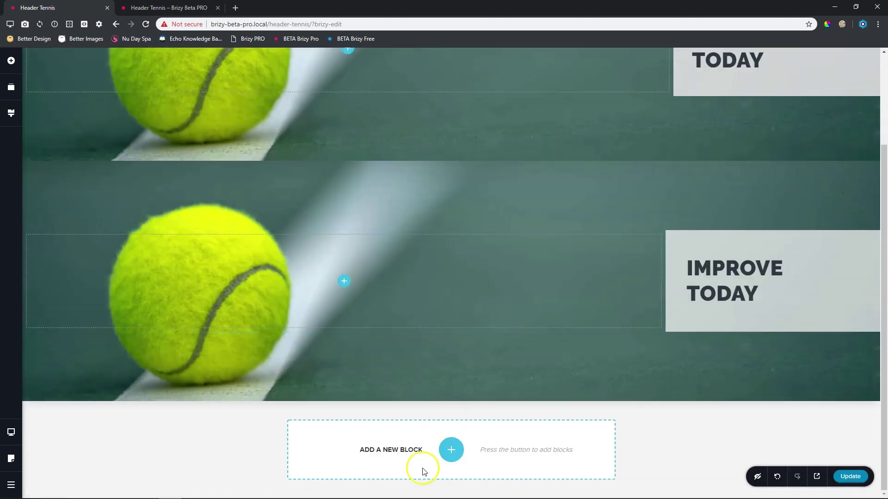
- Add a blank two-column block at the end of the page
left_click(451, 449)
left_click(254, 115)
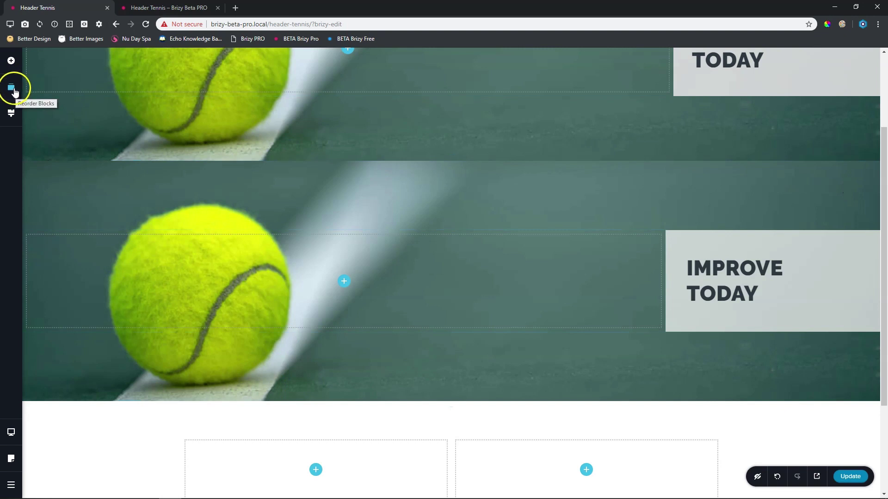
scroll(601, 452, "down", 3)
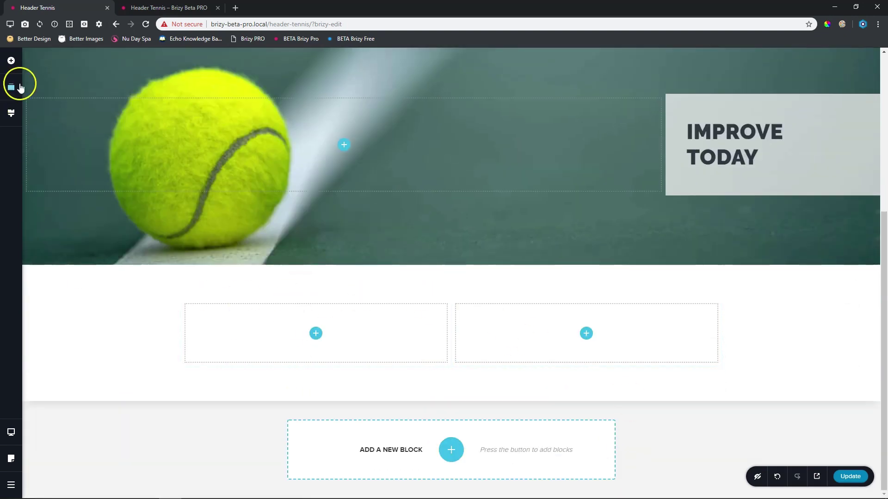
- Reorder the blocks so the blank one sits between the two tennis-ball sections
left_click(10, 88)
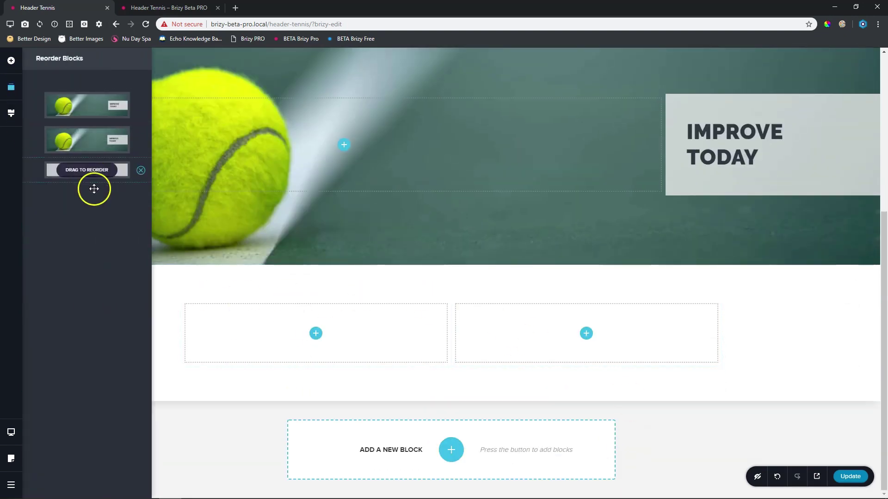
left_click_drag(95, 189, 97, 129)
left_click_drag(89, 171, 79, 214)
left_click(223, 338)
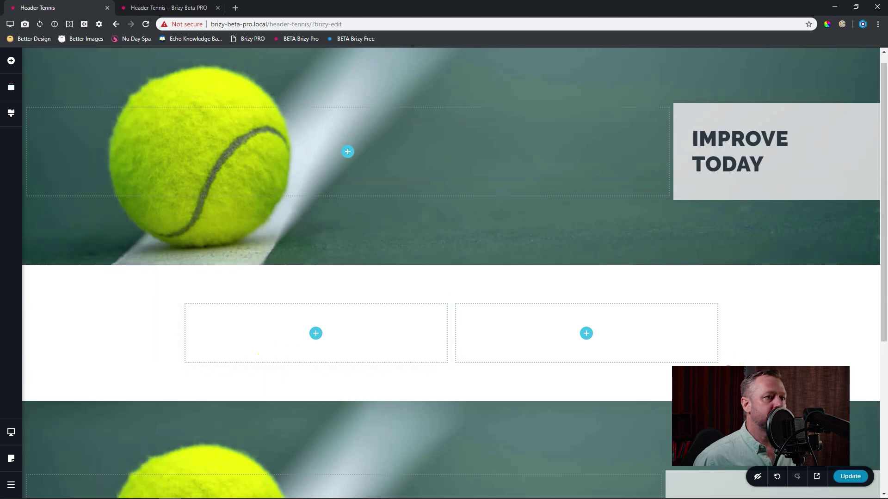
scroll(402, 323, "down", 5)
scroll(779, 158, "up", 5)
scroll(622, 159, "down", 4)
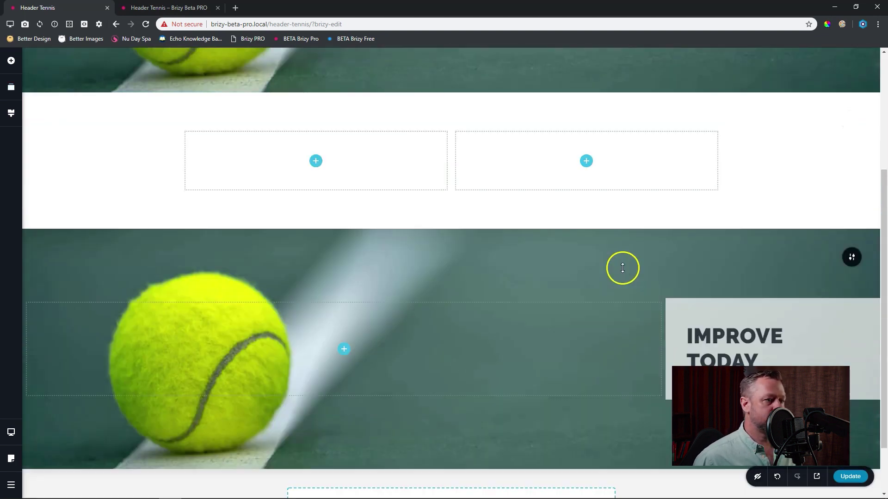
scroll(623, 268, "down", 2)
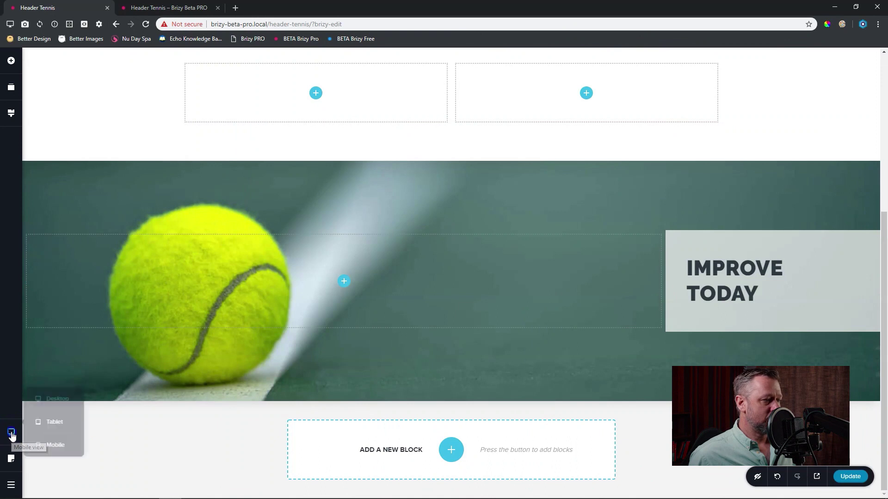
- In Tablet view, narrow the ball column to about 66.3% and widen the IMPROVE TODAY column
left_click(61, 424)
left_click(116, 428)
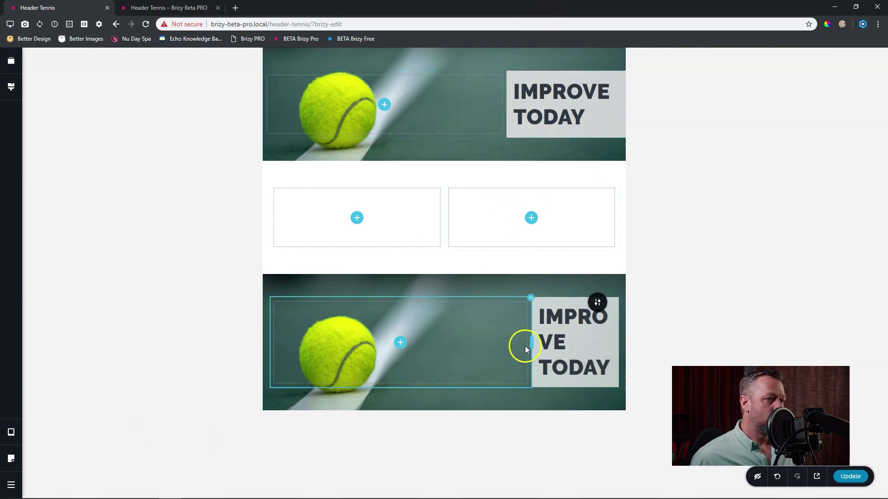
left_click_drag(530, 343, 459, 342)
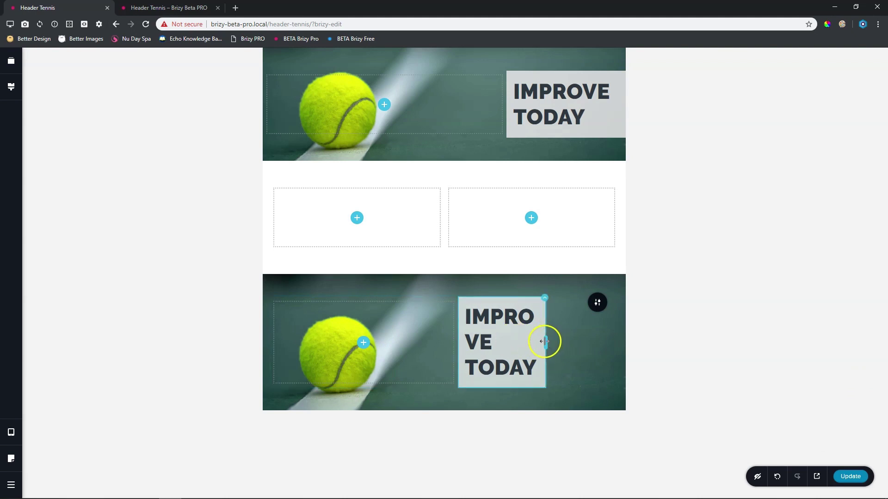
left_click_drag(544, 341, 587, 341)
left_click_drag(456, 333, 489, 334)
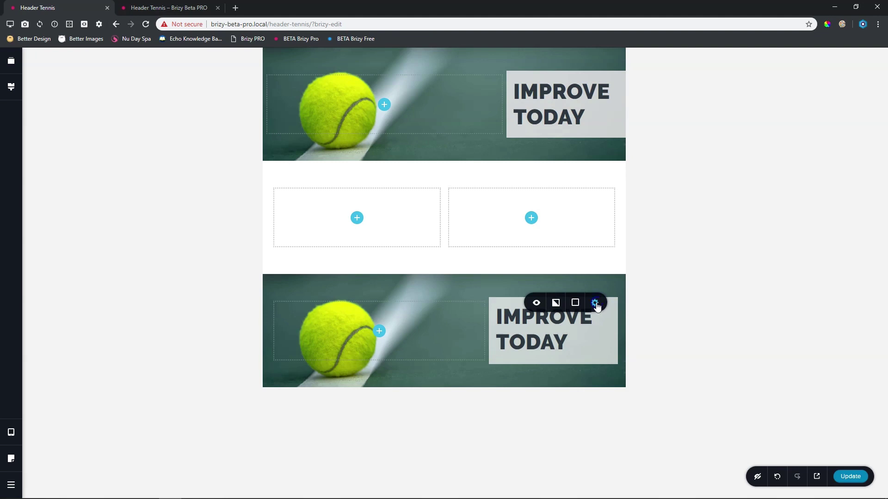
- Set the lower text column's left and right padding to 0 px and widen the IMPROVE TODAY box
left_click(595, 303)
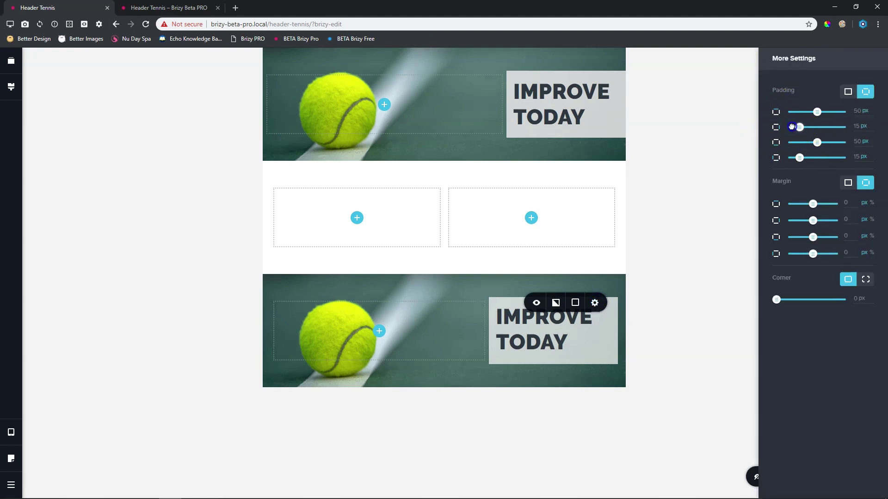
left_click(785, 128)
left_click_drag(797, 155, 769, 158)
left_click(678, 221)
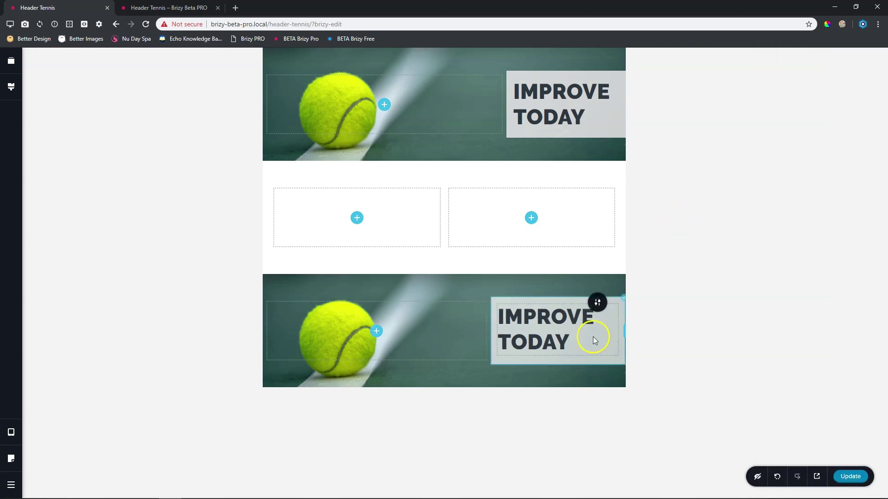
left_click_drag(624, 328, 625, 328)
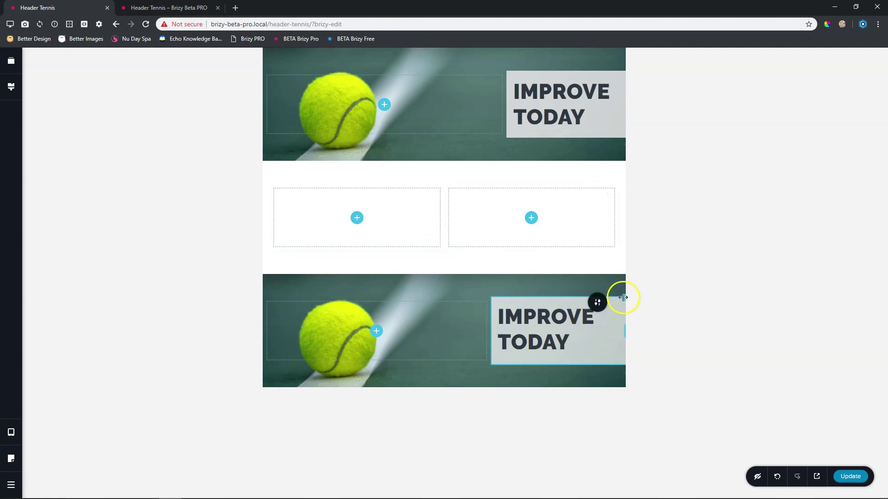
- Switch the IMPROVE TODAY box's margin to per-side and set its right margin to about -4 px
left_click(624, 300)
left_click(620, 277)
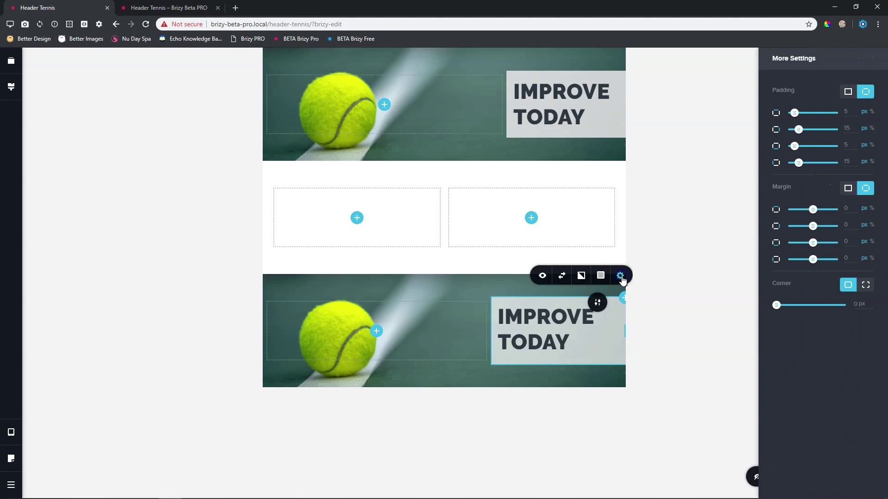
left_click(777, 193)
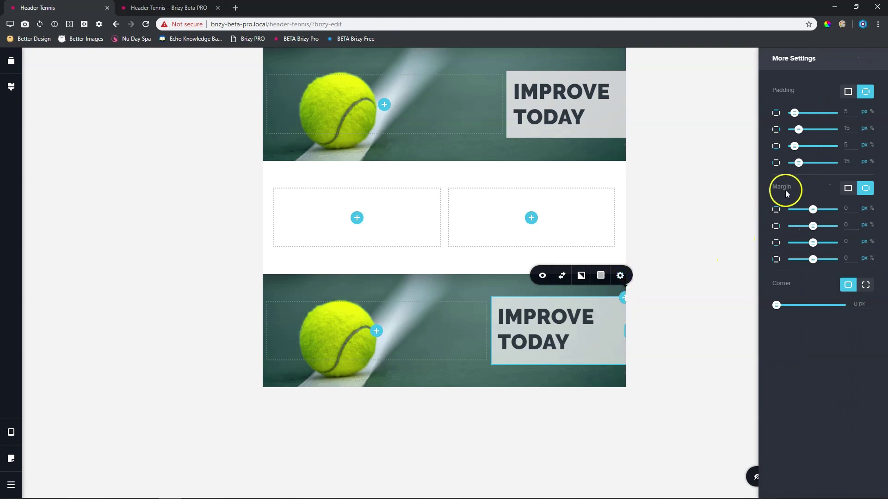
left_click_drag(813, 228, 795, 225)
left_click_drag(808, 222, 806, 225)
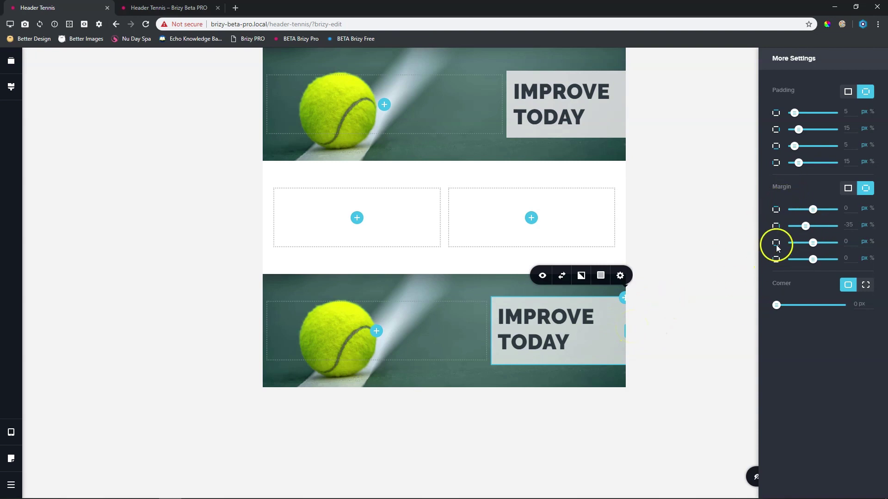
left_click_drag(805, 226, 810, 226)
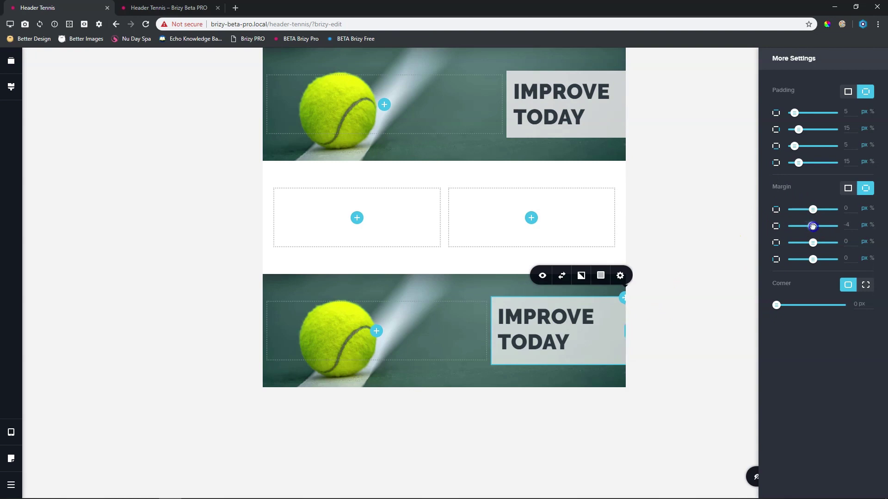
left_click(640, 323)
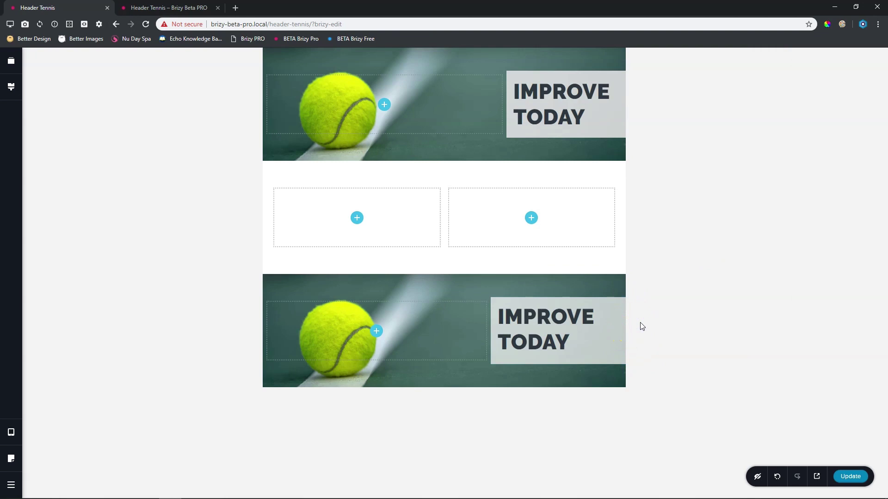
- Adjust the lower header's top and bottom padding, ending with 36 px bottom padding
left_click_drag(494, 292, 497, 289)
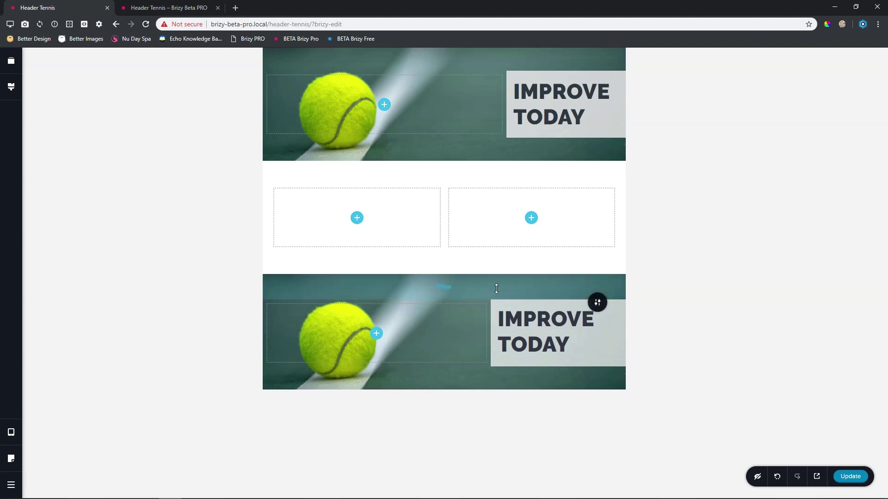
left_click_drag(497, 287, 495, 313)
left_click_drag(478, 410, 481, 448)
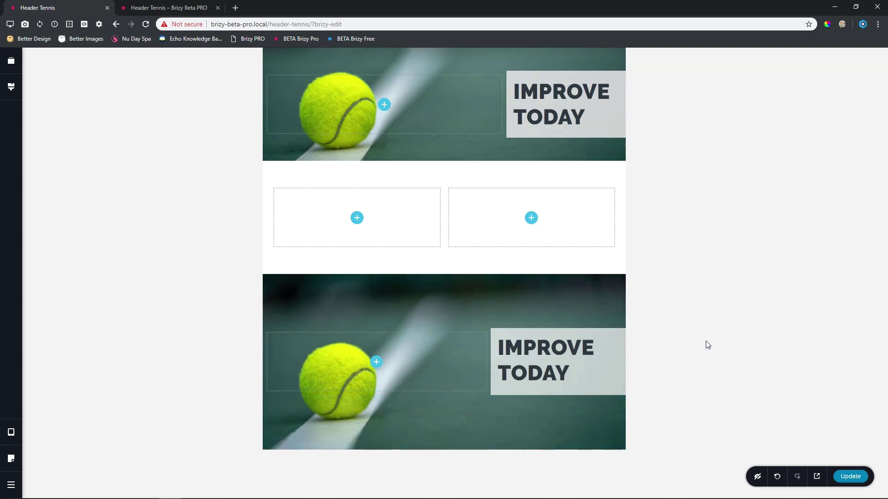
left_click_drag(514, 311, 514, 278)
left_click_drag(520, 396, 518, 360)
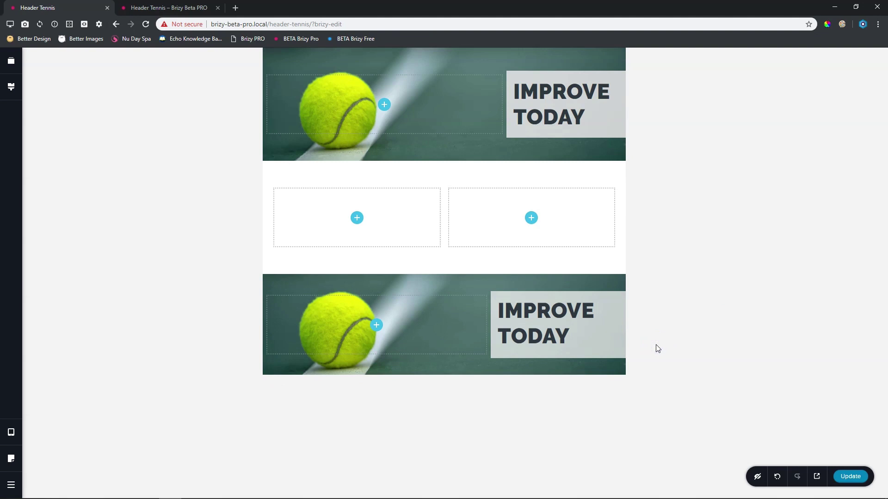
- Switch the editor to the Mobile device layout and clear the page selection
left_click(17, 436)
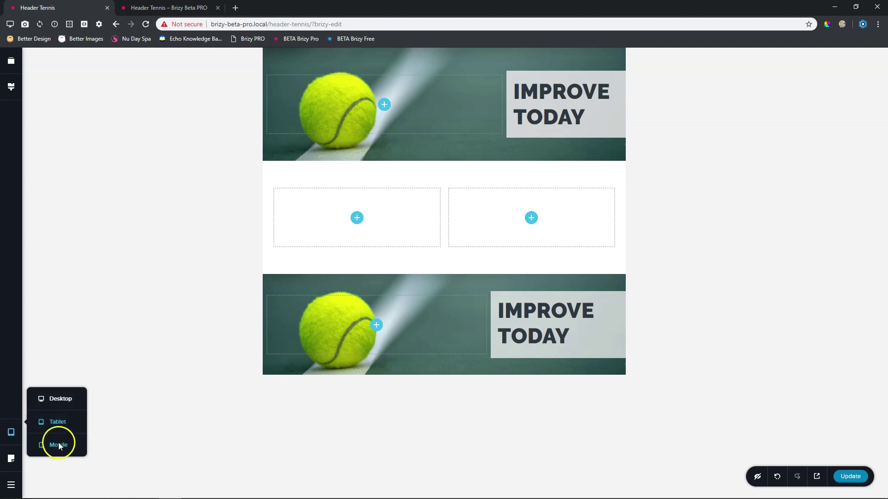
left_click(131, 435)
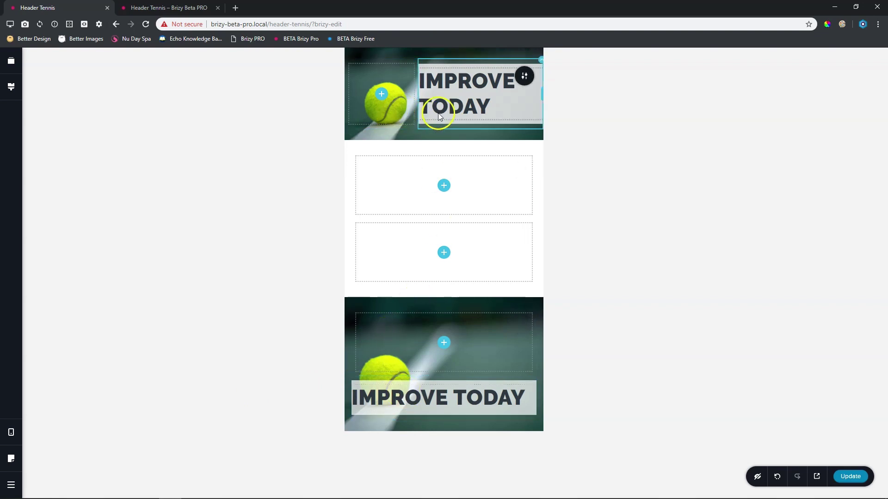
left_click(285, 402)
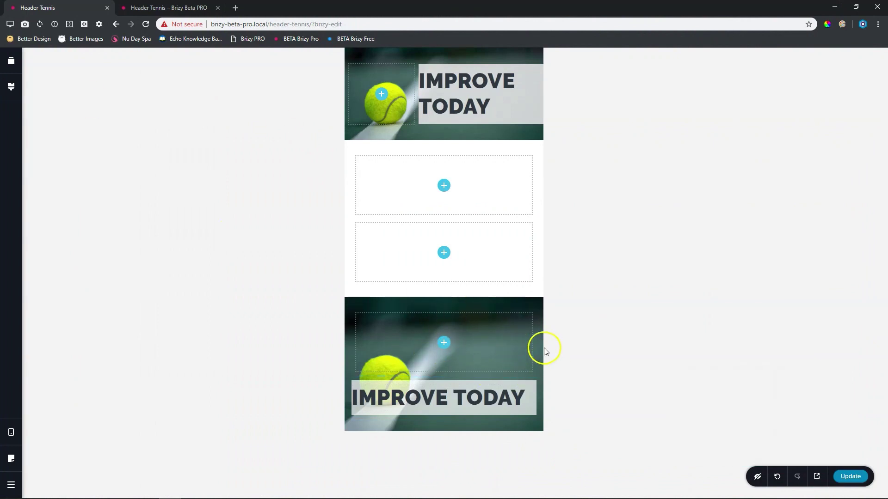
- Narrow the ball column to 30% and the heading to 72%, and set heading size to 23
left_click_drag(537, 343, 393, 345)
left_click(420, 410)
left_click_drag(533, 399, 482, 395)
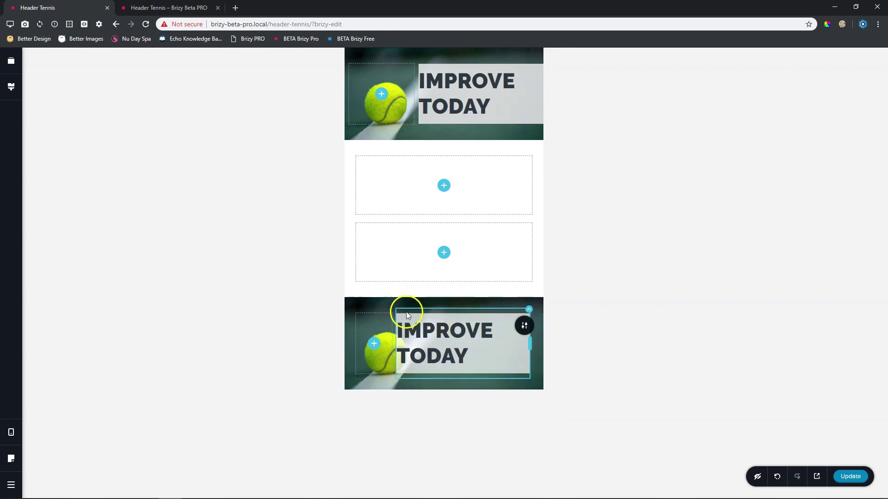
left_click(459, 329)
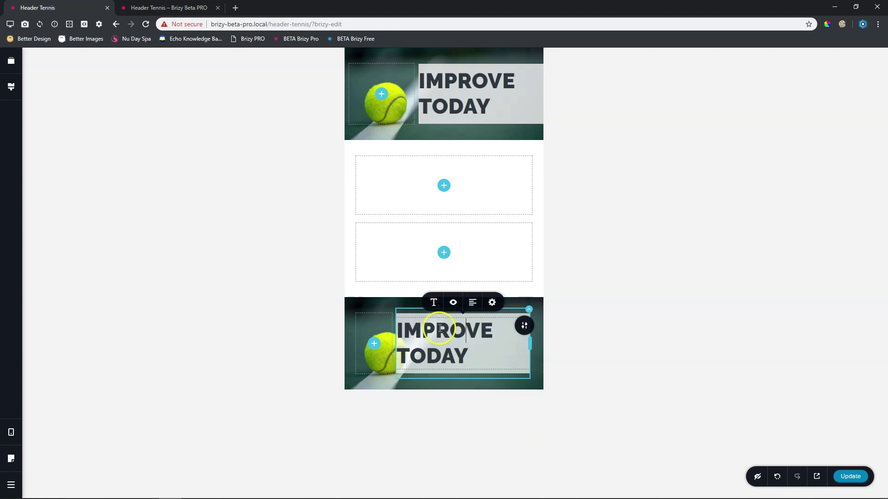
left_click(435, 304)
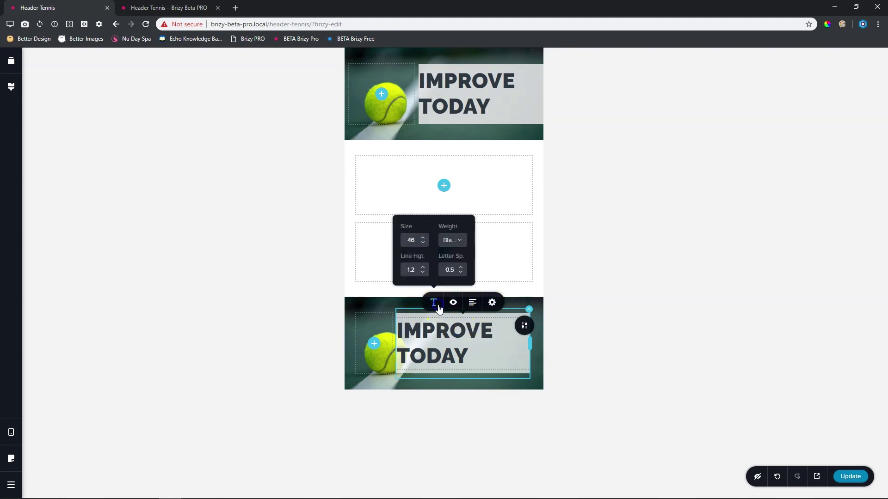
left_click(410, 240)
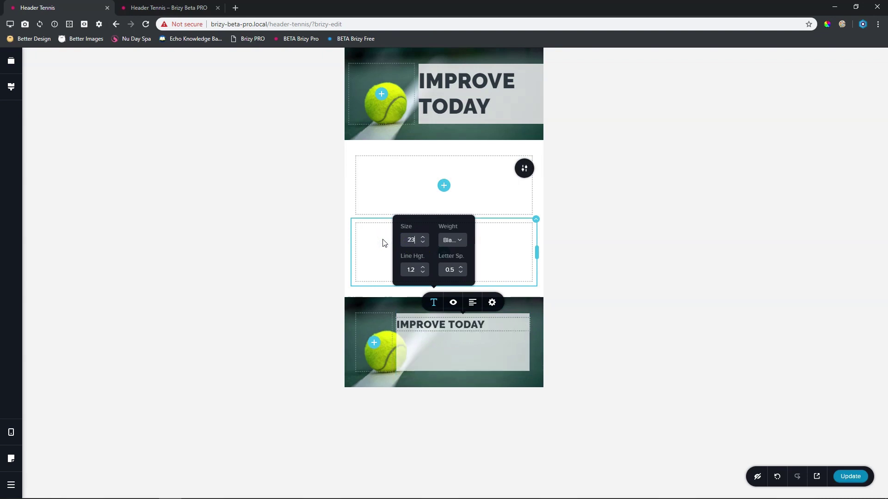
- Rebalance the columns, ball about 39% and heading about 38%, pushing the heading box right
left_click_drag(395, 341, 431, 342)
left_click_drag(481, 393, 420, 381)
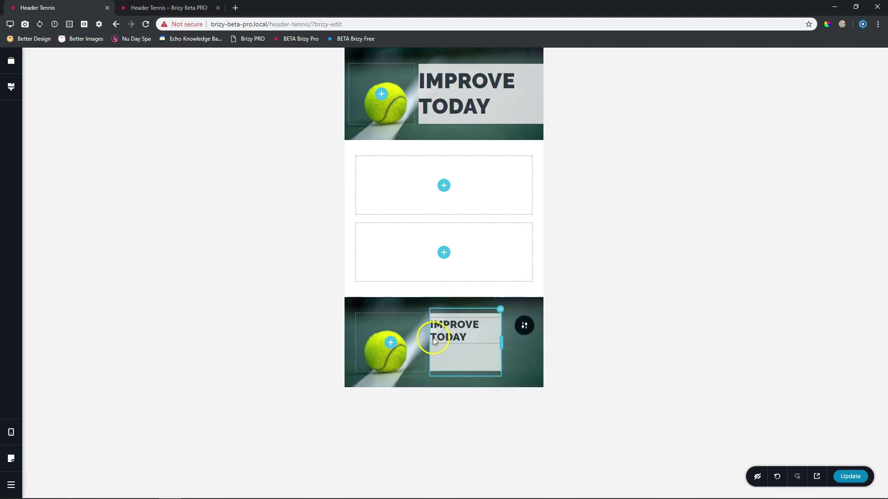
left_click_drag(427, 343, 440, 343)
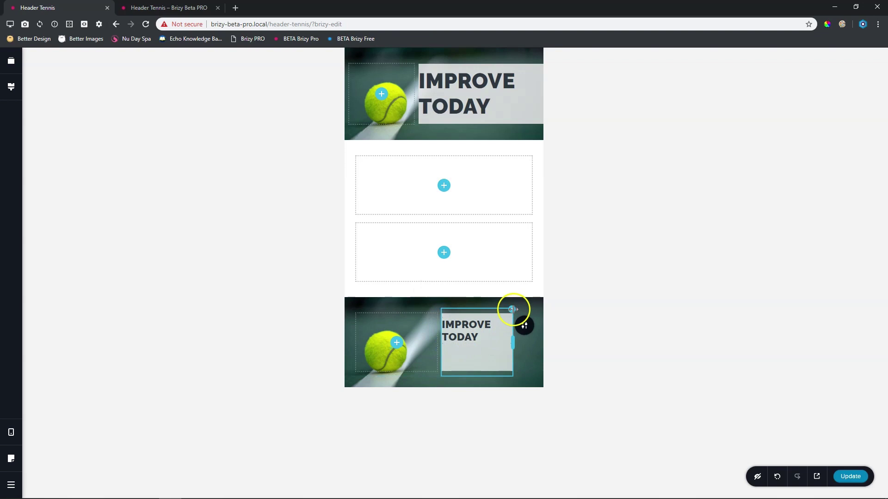
left_click(511, 311)
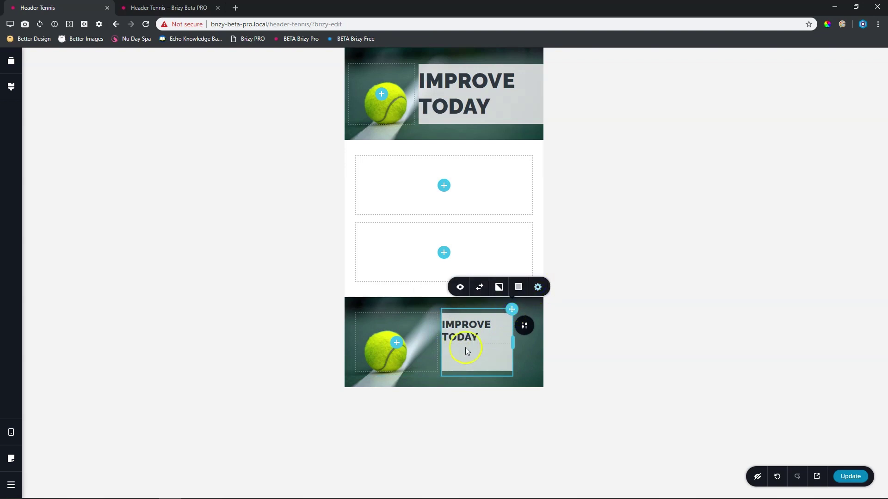
left_click(538, 287)
- Give the heading box 12 px padding on all sides and widen the ball column to about 56%
left_click(847, 92)
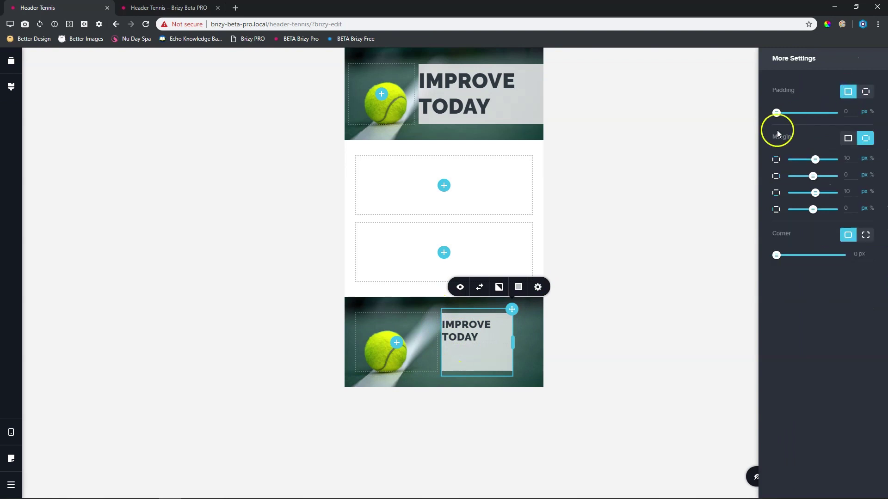
left_click_drag(776, 112, 783, 115)
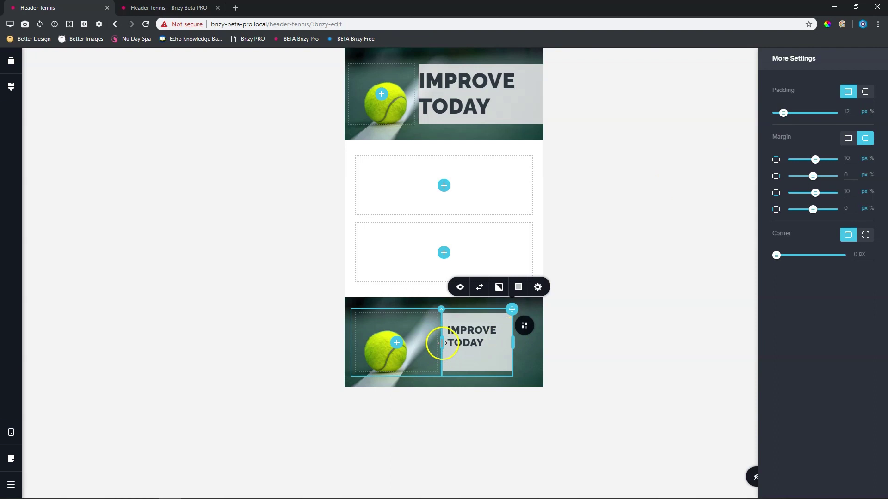
left_click_drag(439, 341, 463, 341)
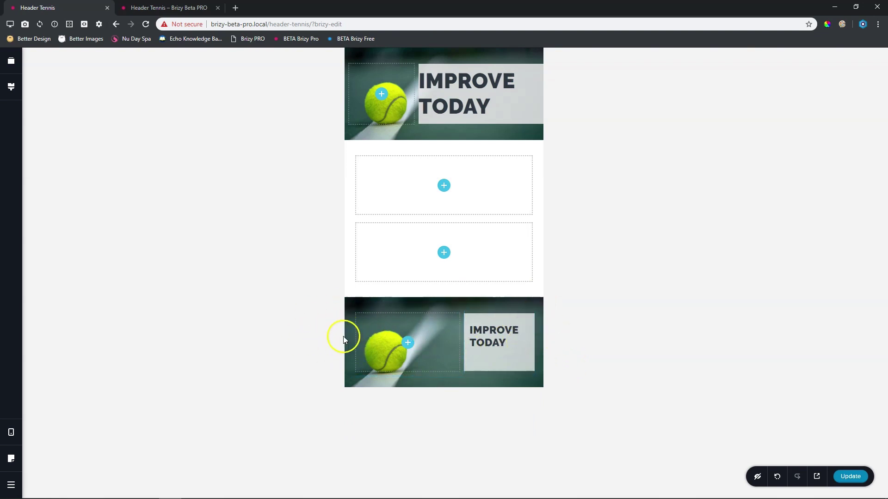
- Remove the lower header row's left and right padding
left_click(524, 328)
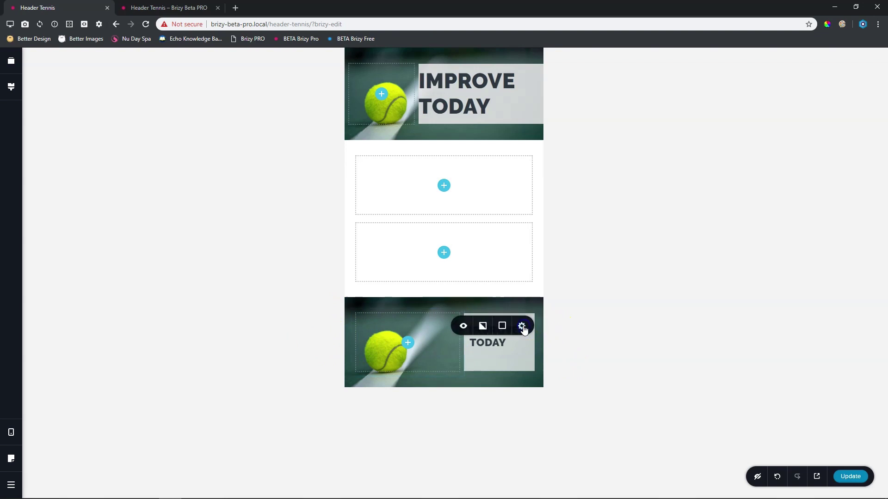
left_click(522, 327)
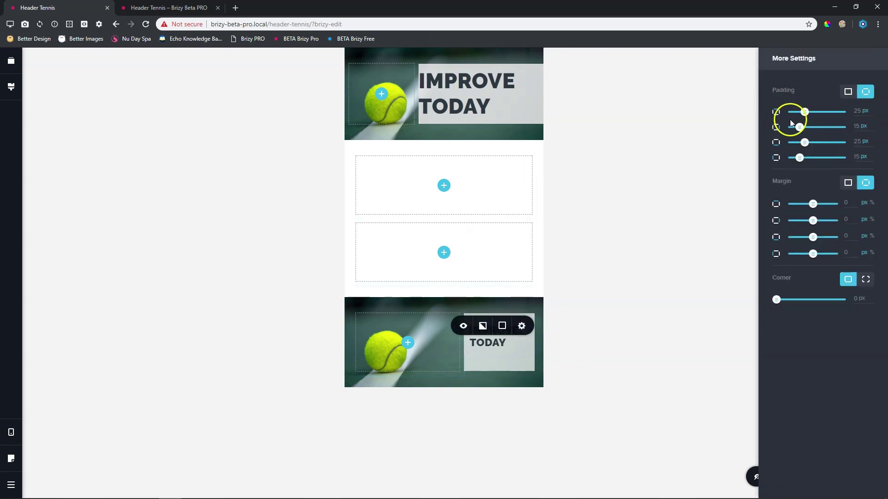
left_click_drag(800, 131, 764, 162)
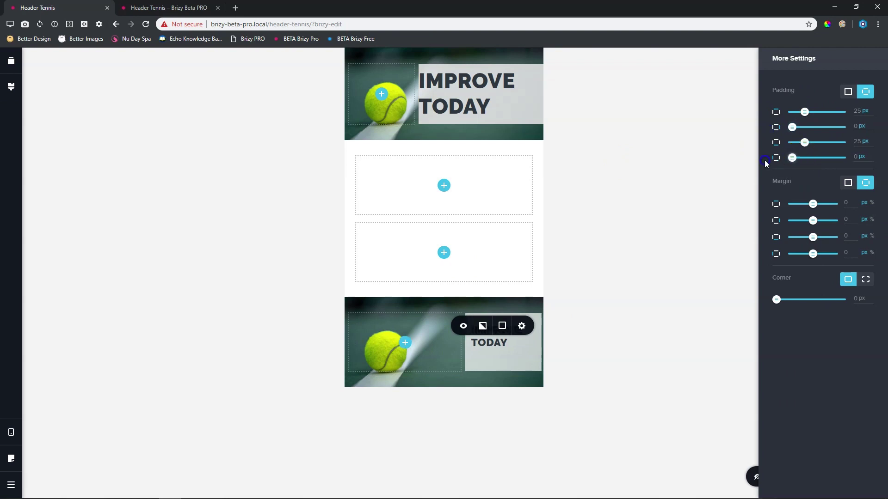
left_click(520, 350)
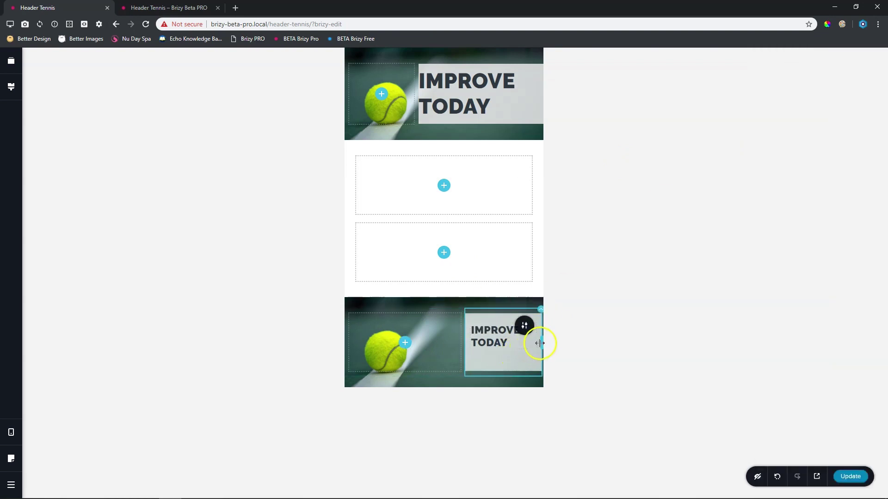
left_click_drag(540, 343, 542, 344)
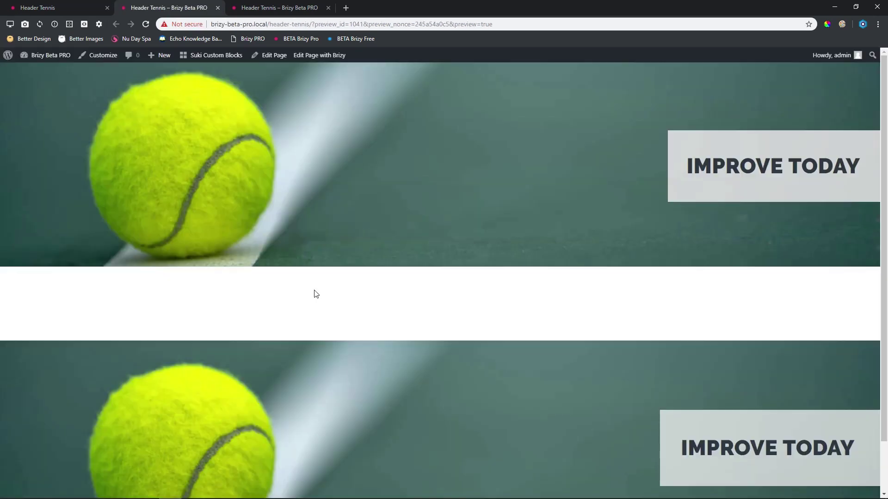
- Open the page's front-end preview and the device emulator extension's mode options
scroll(316, 294, "down", 1)
left_click(321, 293)
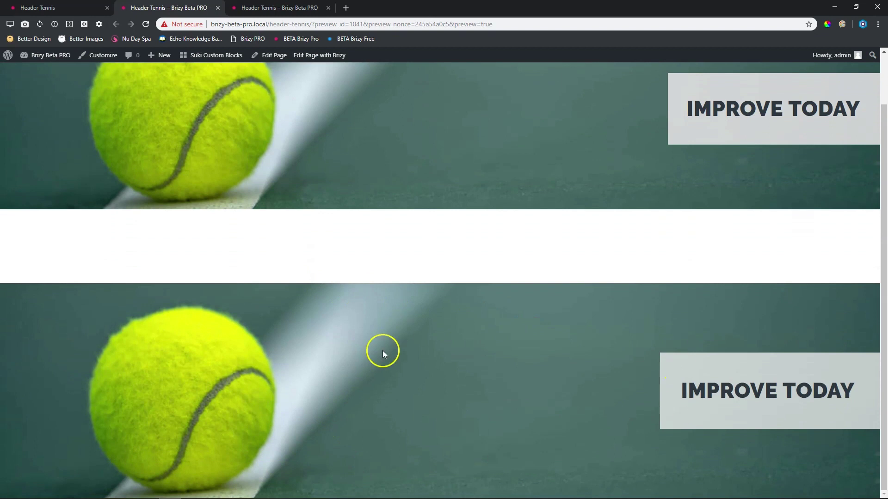
left_click(10, 24)
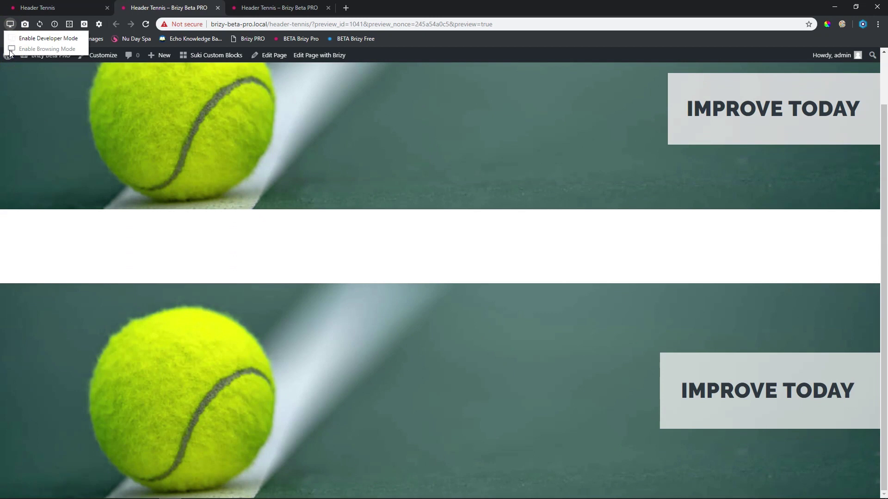
- Enable browsing mode, filter to Favorites, and preview the page on iPad and Galaxy S9
left_click(11, 48)
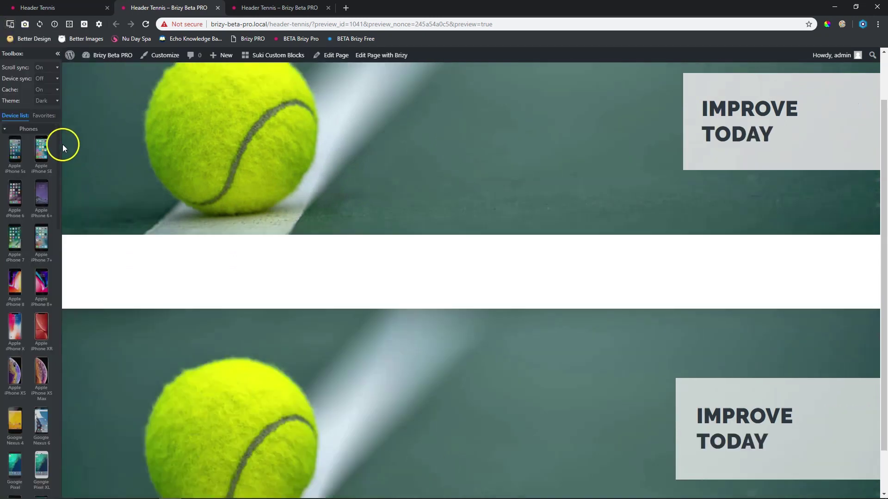
left_click(46, 115)
left_click(15, 249)
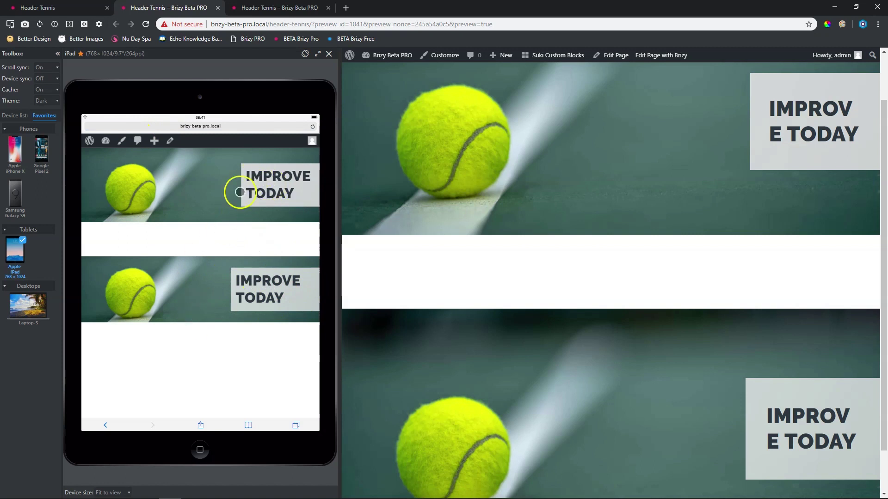
left_click(16, 195)
scroll(212, 229, "down", 1)
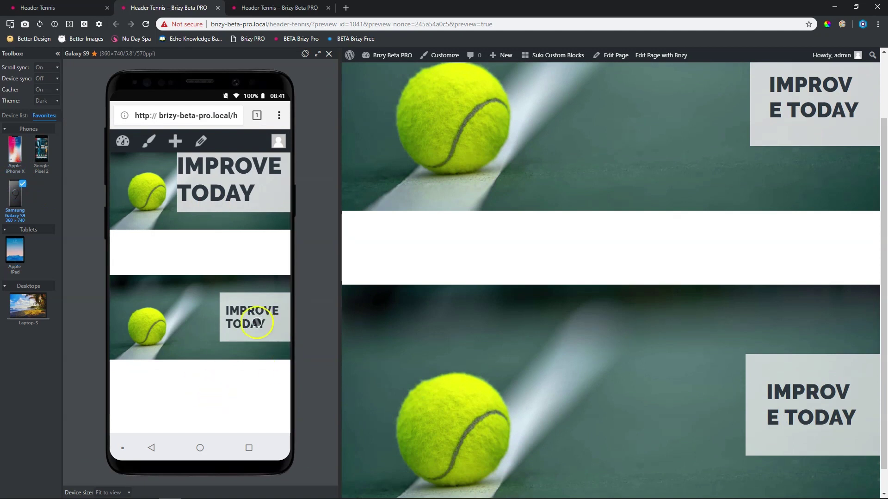
scroll(198, 212, "up", 1)
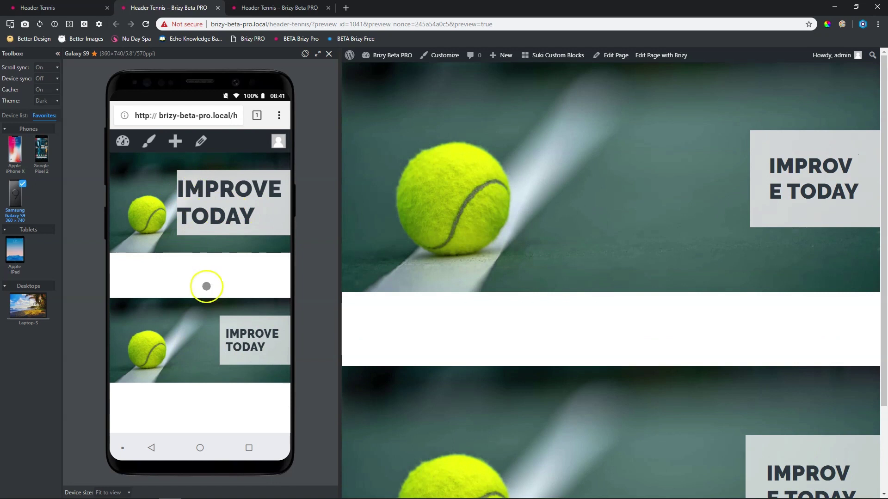
scroll(184, 196, "down", 1)
- Preview the page on an iPhone X, scrolling up to the headers
left_click(14, 149)
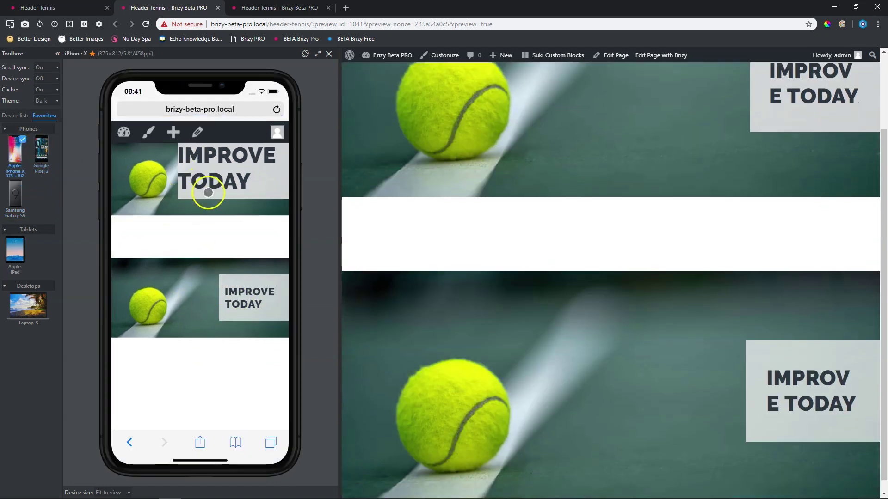
scroll(225, 239, "up", 1)
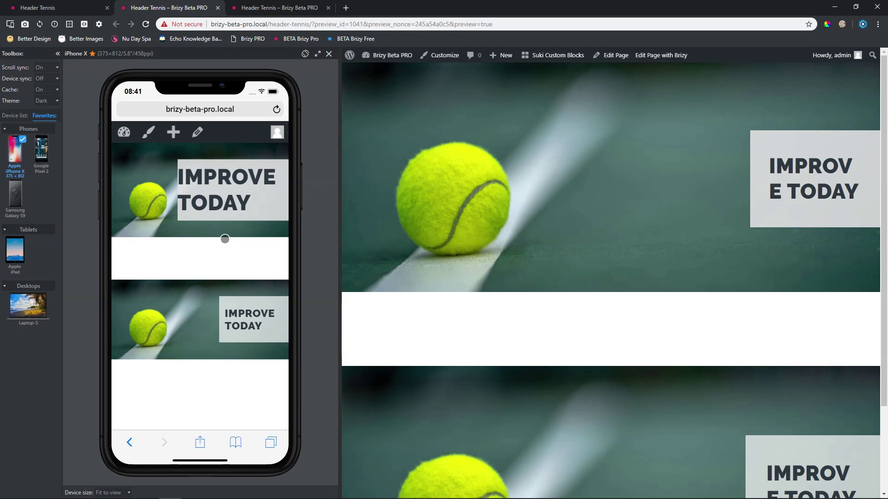
left_click(118, 98)
left_click(159, 313)
- Back in the editor, give the lower header 120 px bottom padding and save with Update
left_click(329, 54)
left_click(37, 7)
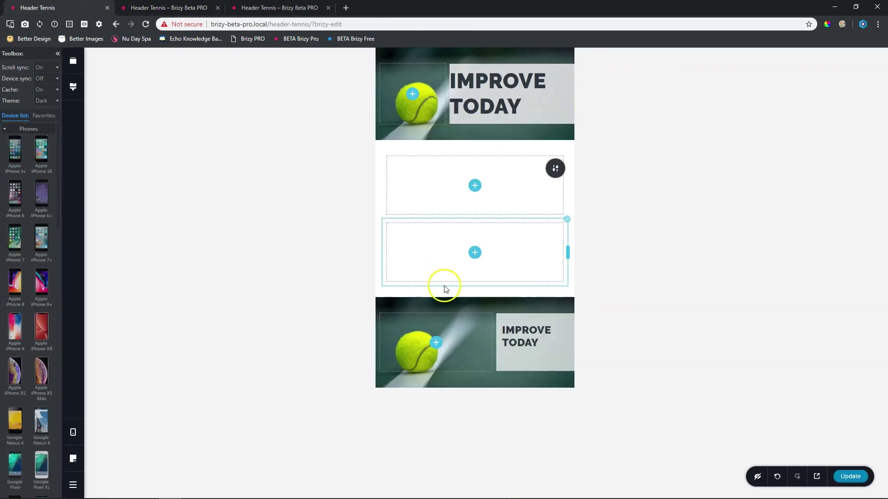
left_click_drag(468, 313, 464, 413)
left_click_drag(498, 370, 509, 264)
left_click_drag(478, 403, 490, 479)
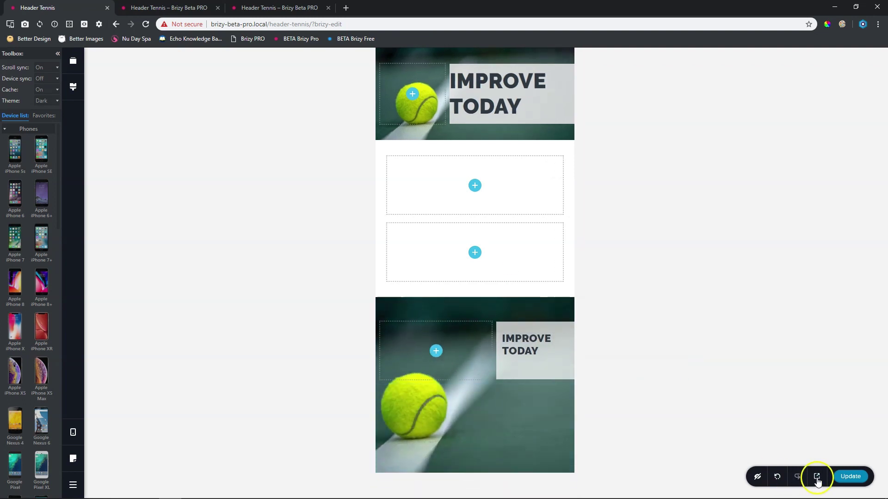
left_click(848, 477)
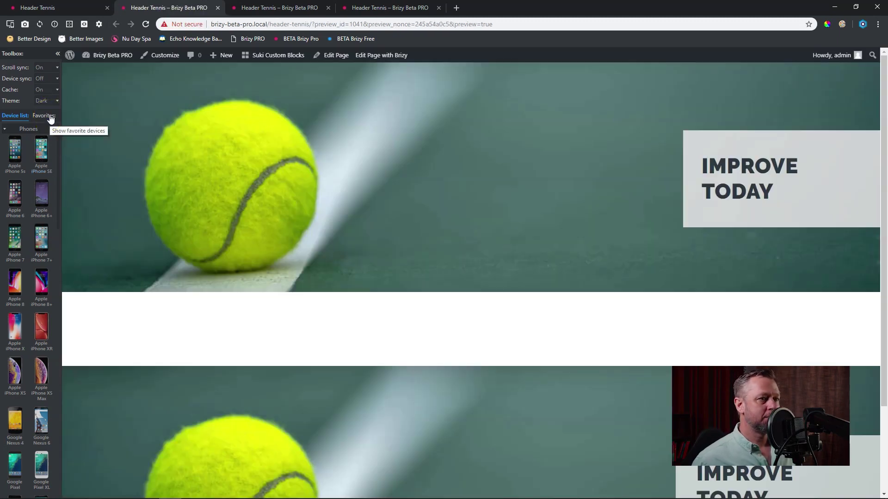
- Preview the updated page on an iPhone X from Favorites and scroll down
left_click(49, 117)
left_click(17, 148)
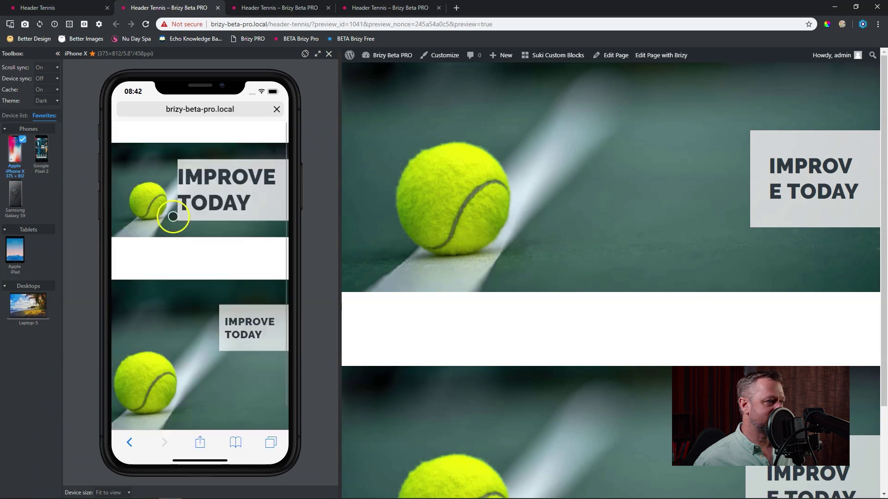
scroll(174, 214, "down", 2)
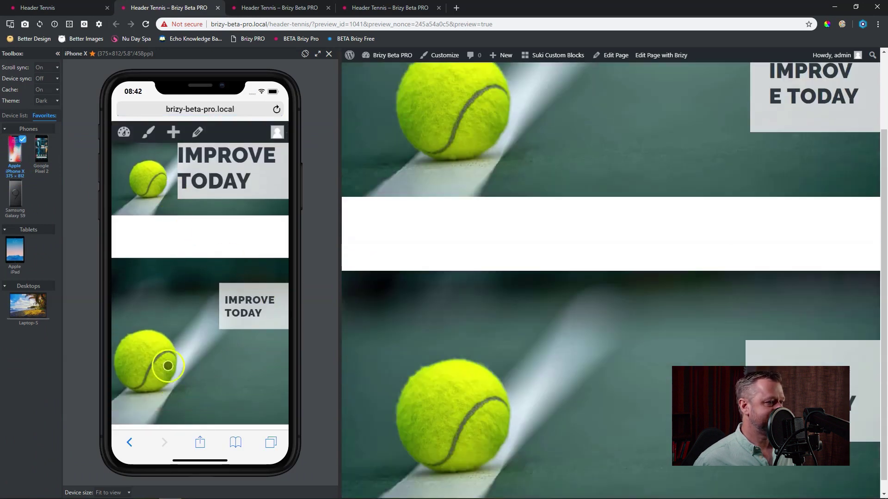